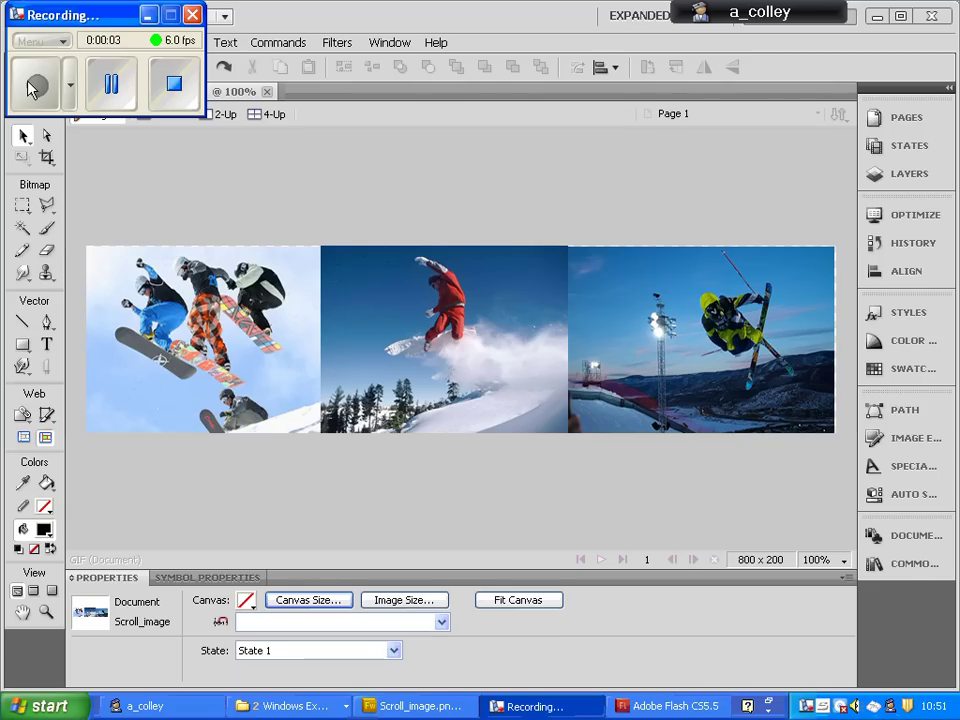
- Select the snowboard and skier photos in Fireworks, then deselect them
click(147, 15)
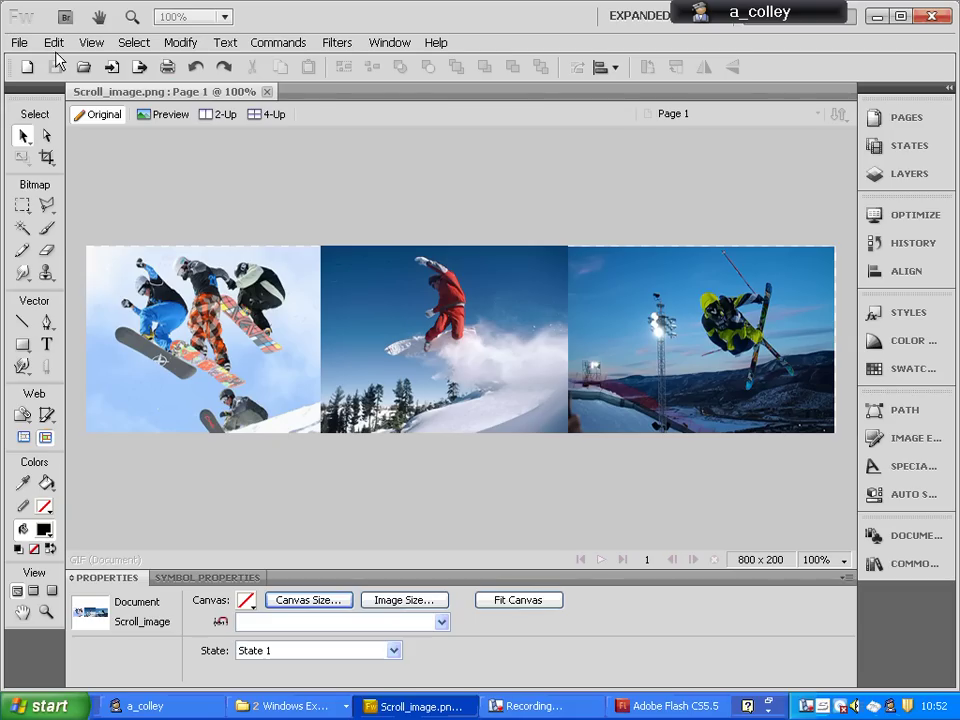
click(92, 268)
click(641, 354)
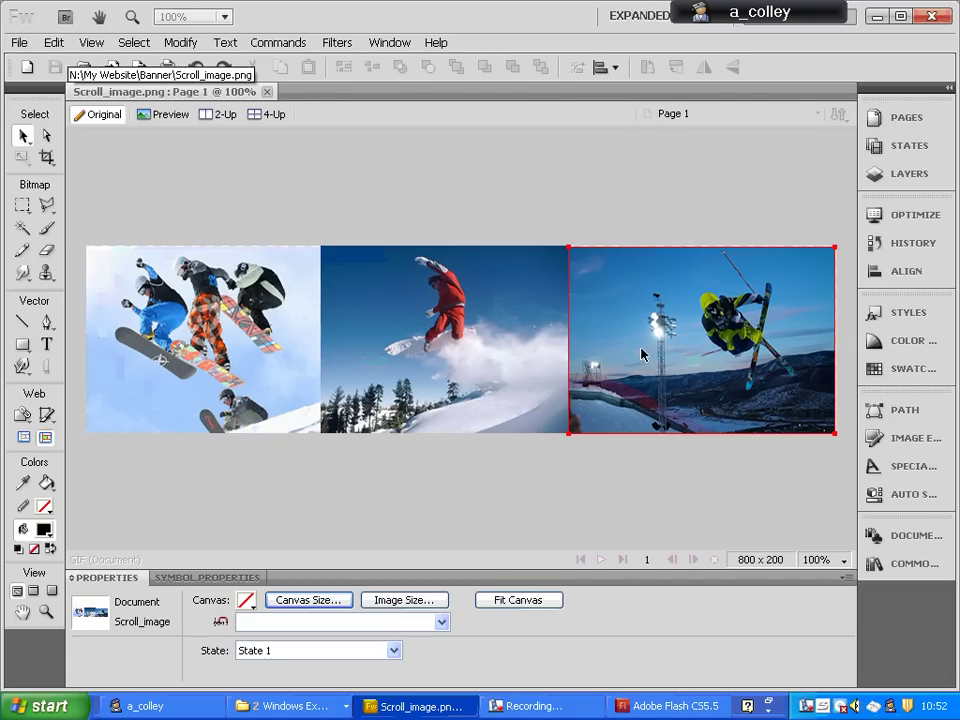
click(267, 402)
key(ctrl+d)
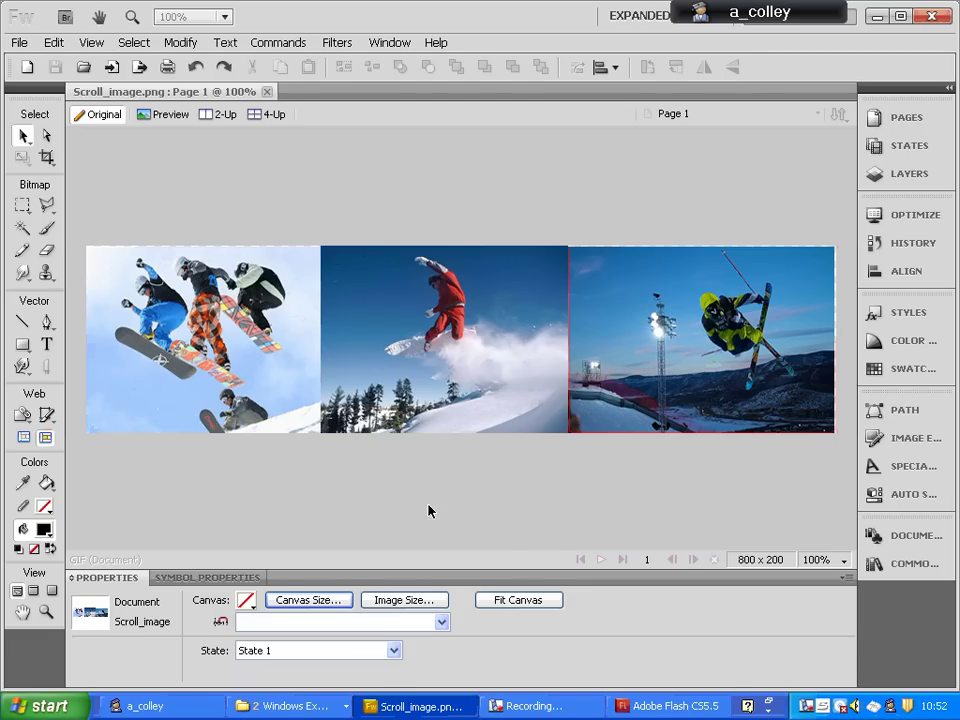
- Keep the canvas at 800 × 200 px and select all three photos
click(277, 391)
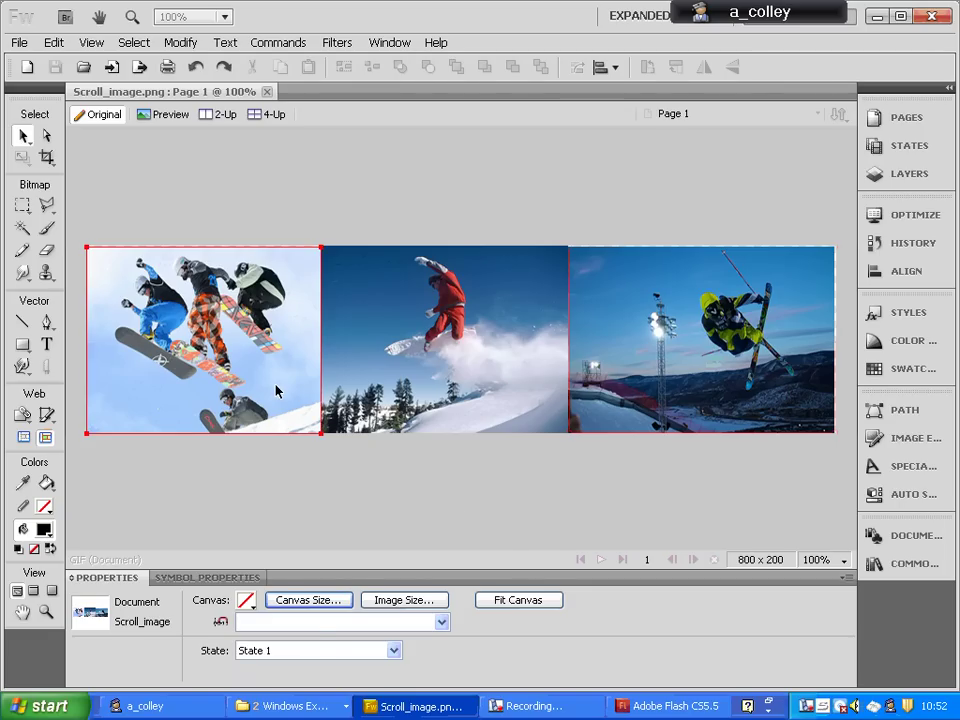
click(307, 600)
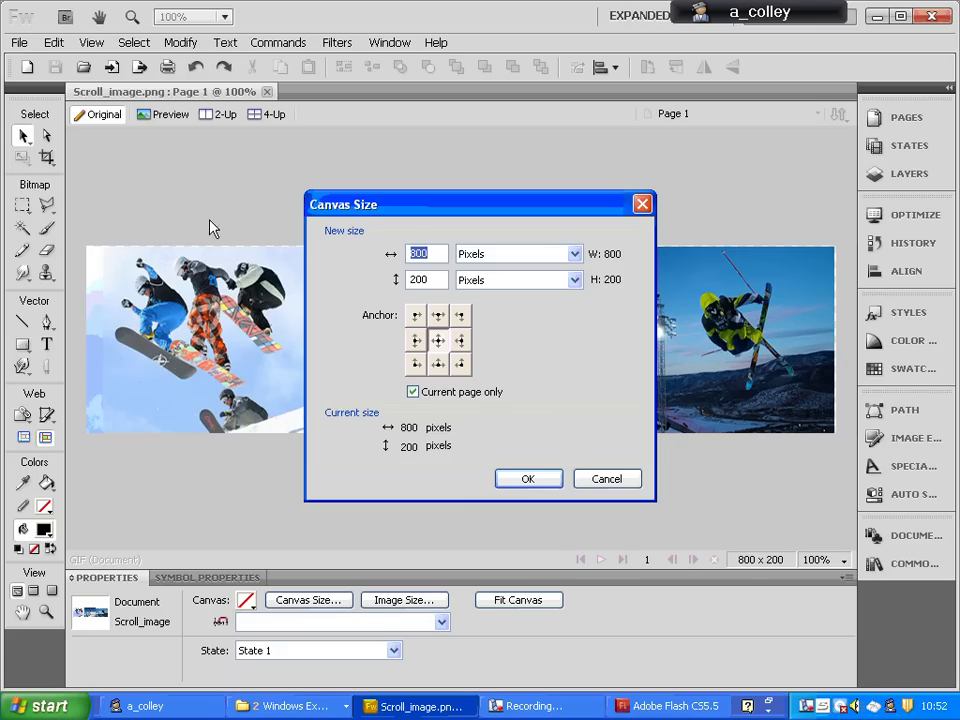
click(546, 482)
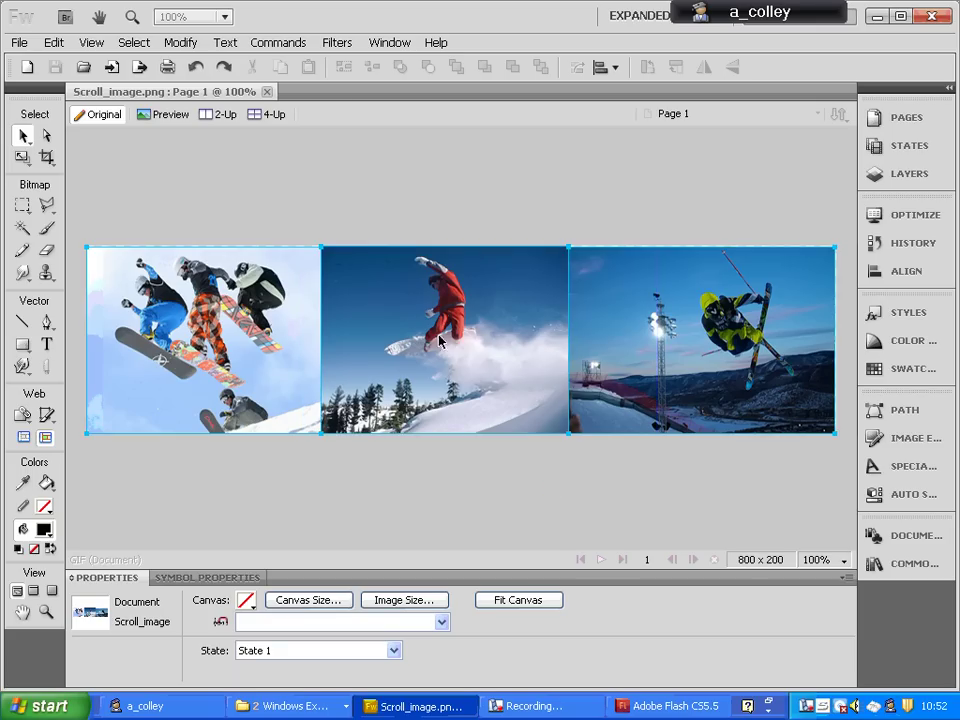
key(ctrl+a)
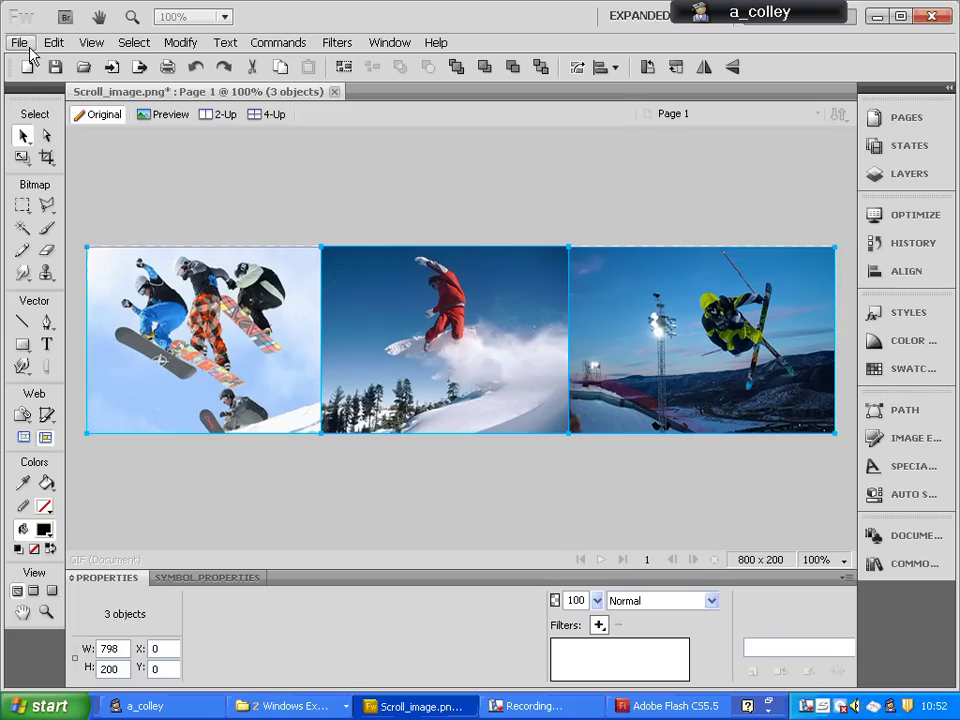
- Save the strip as Scroll_image in the Banner folder, replacing the existing file
click(20, 43)
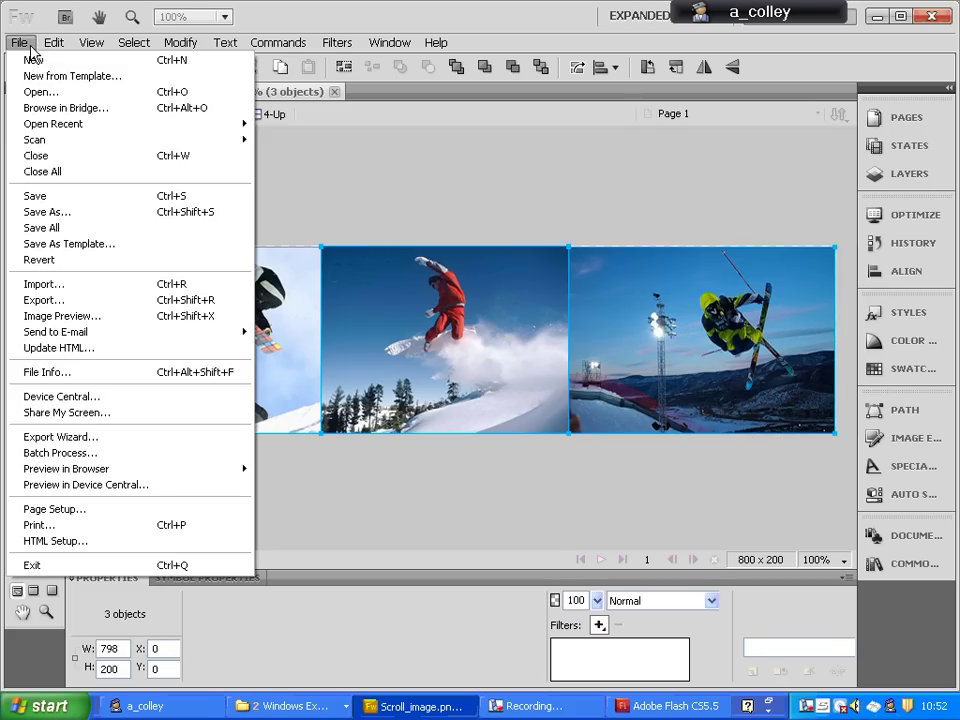
click(52, 214)
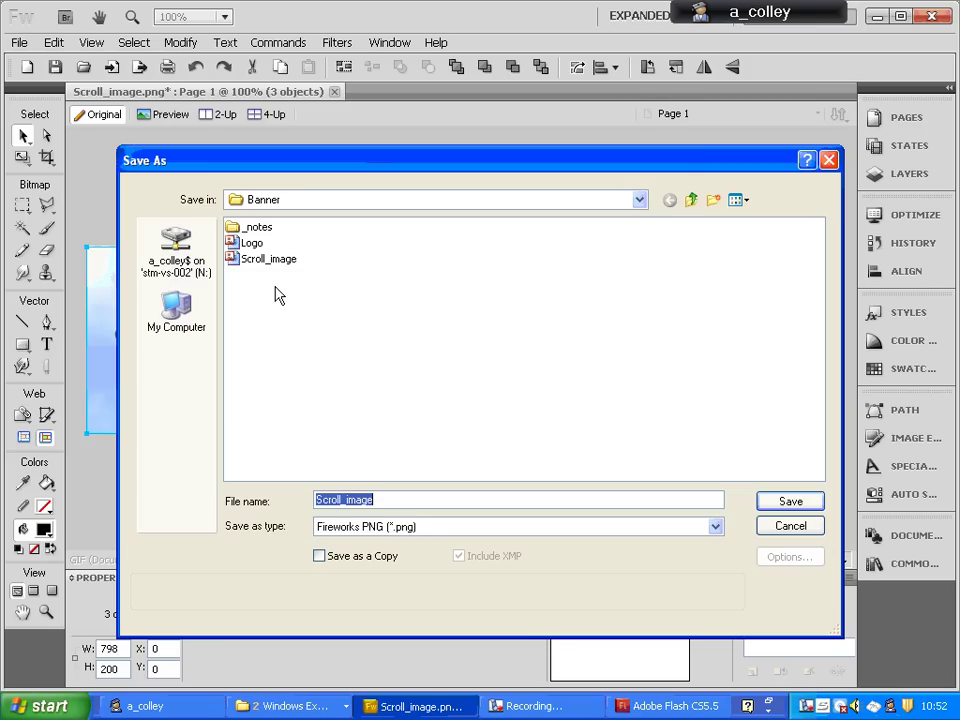
click(250, 260)
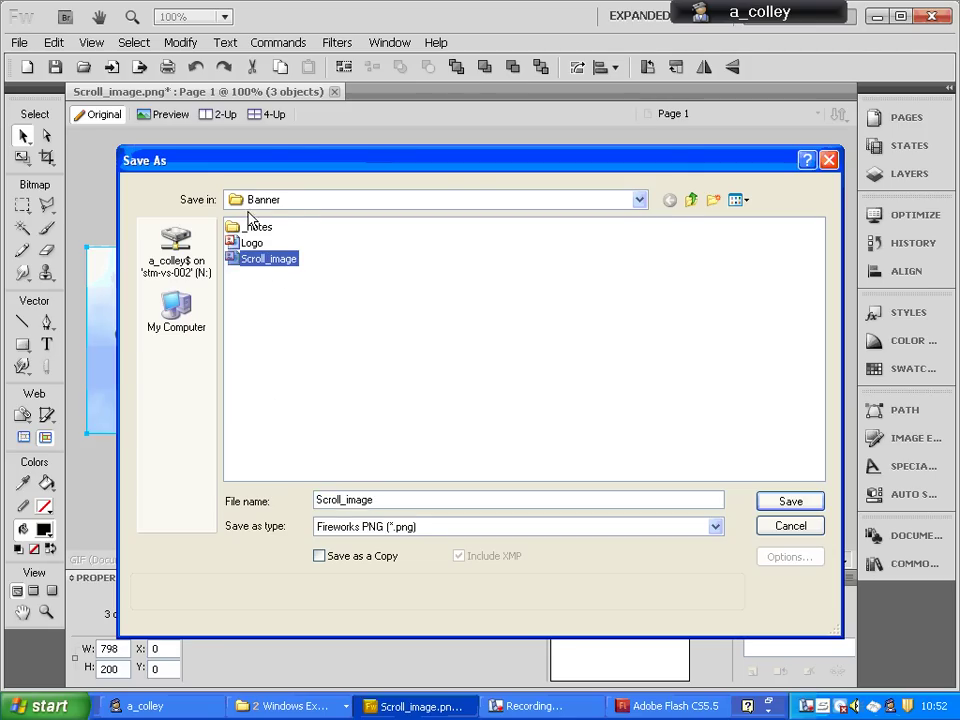
click(790, 501)
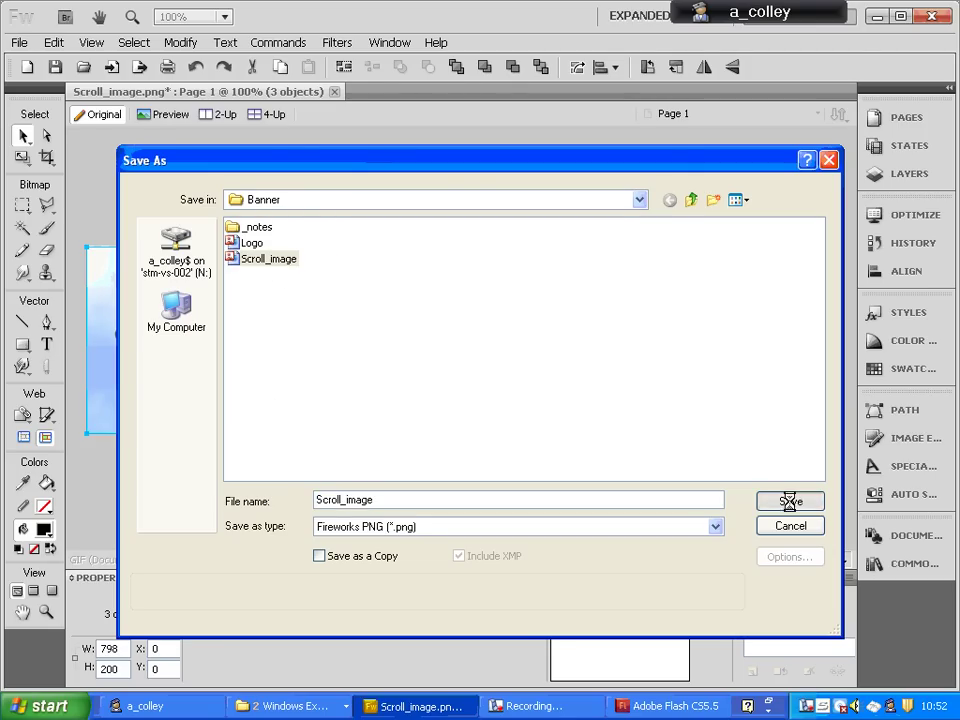
click(463, 433)
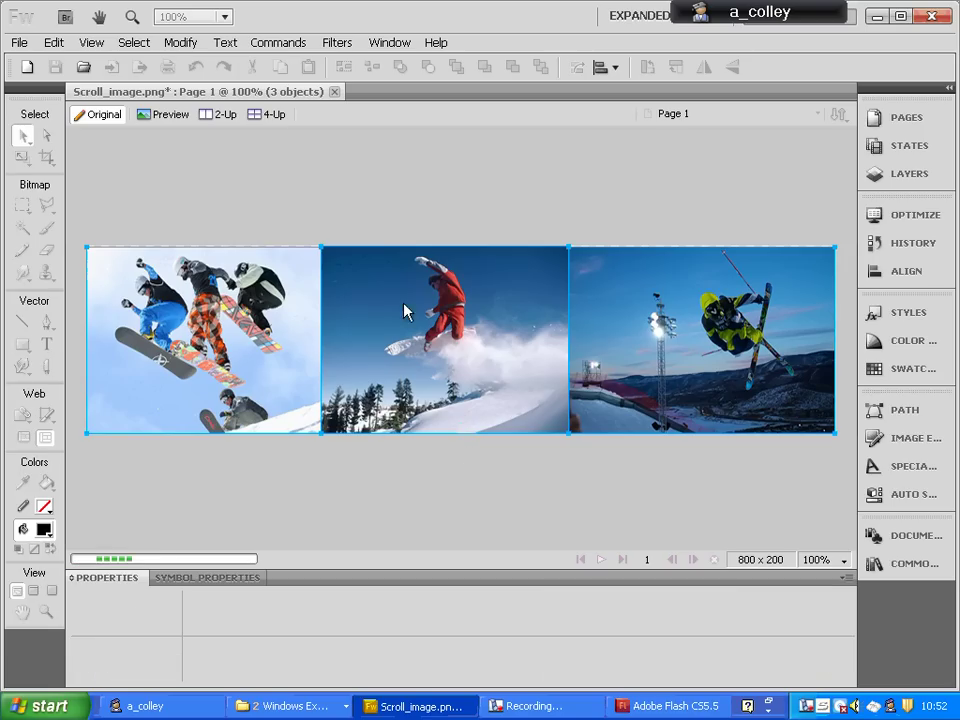
- In Flash, create a new ActionScript 3.0 document with an 800 × 200 px stage
click(652, 708)
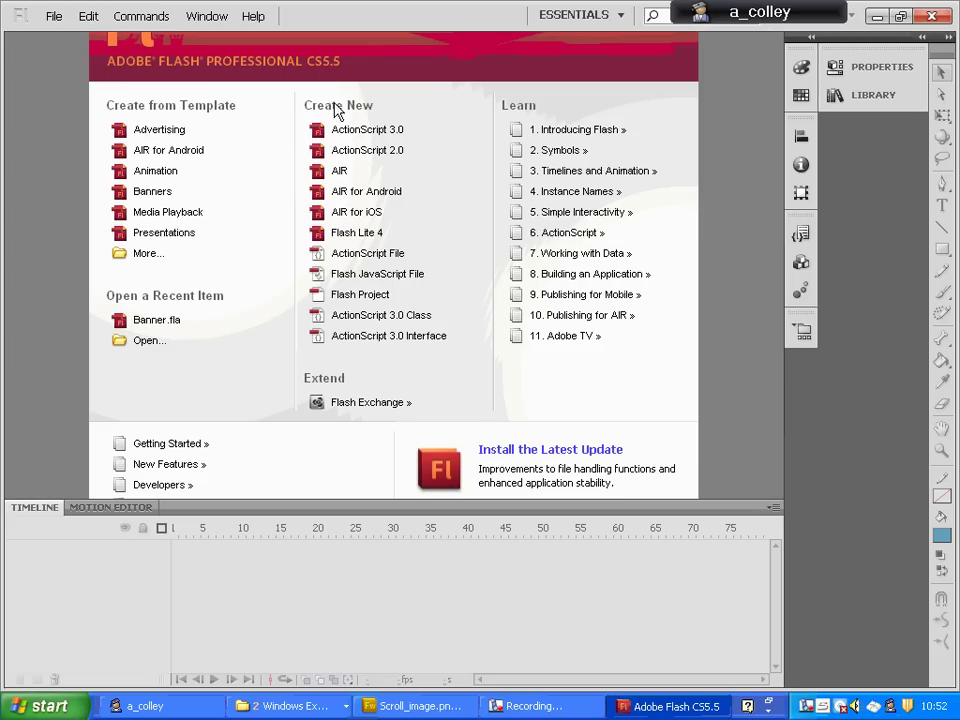
click(352, 132)
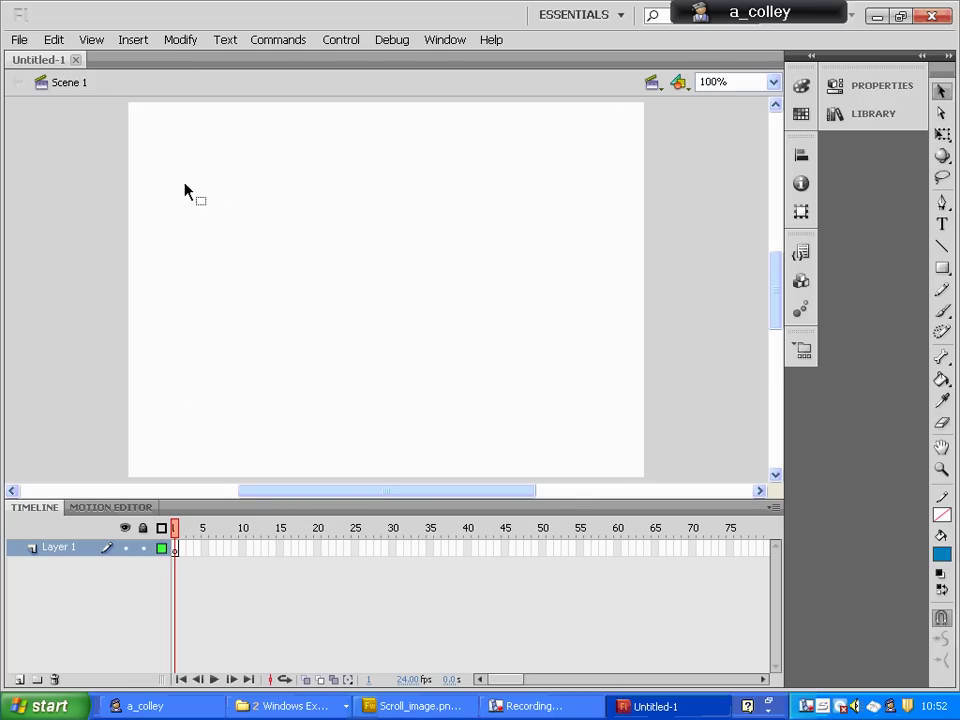
click(183, 40)
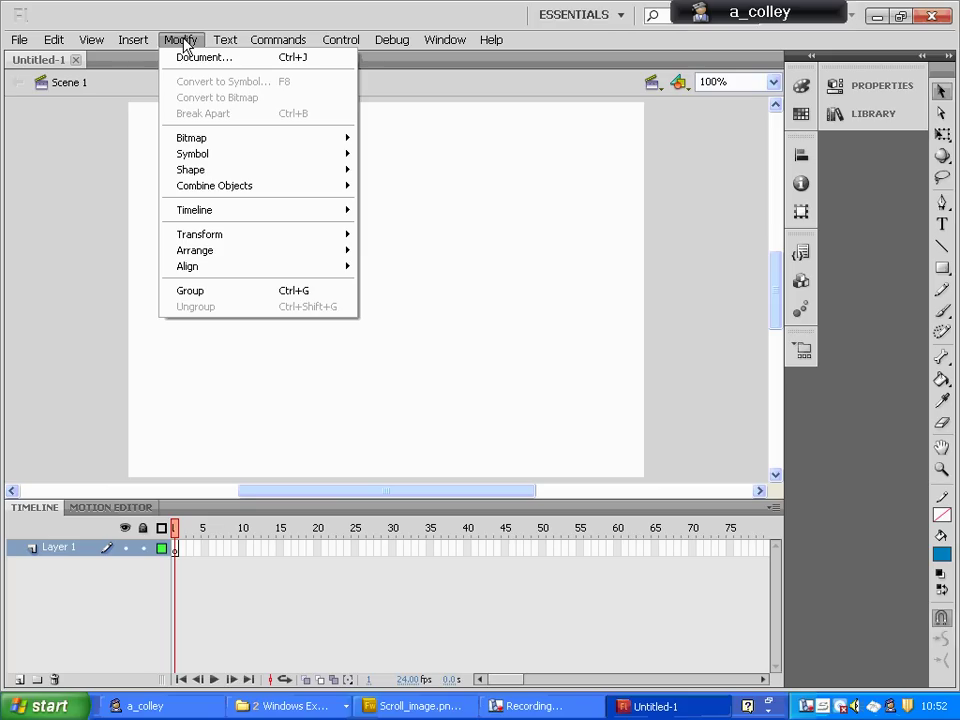
click(193, 58)
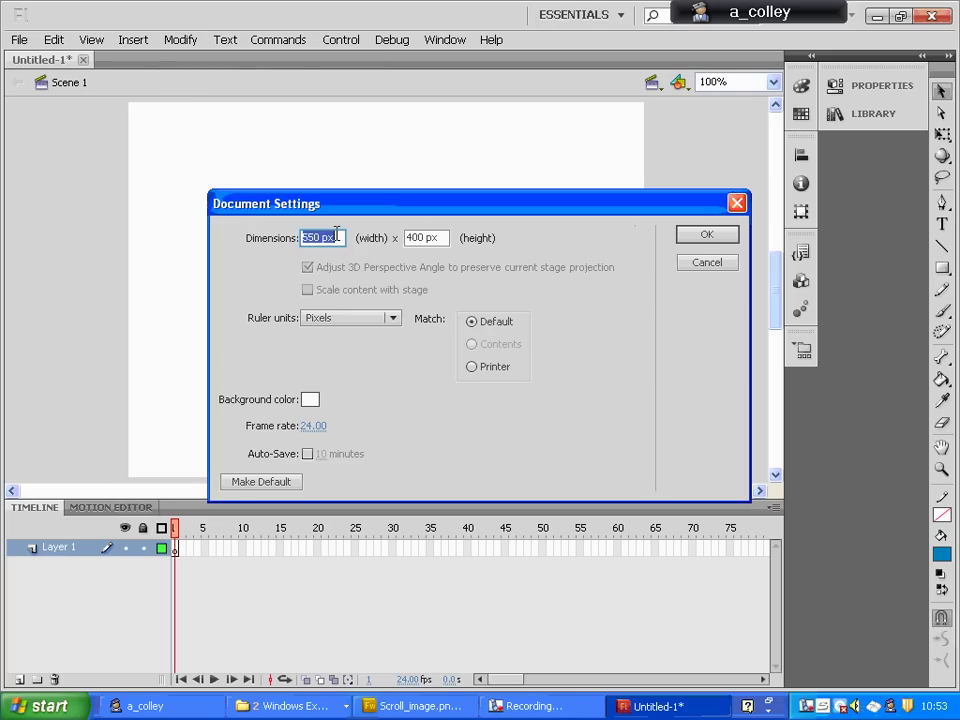
text(800)
key(Tab)
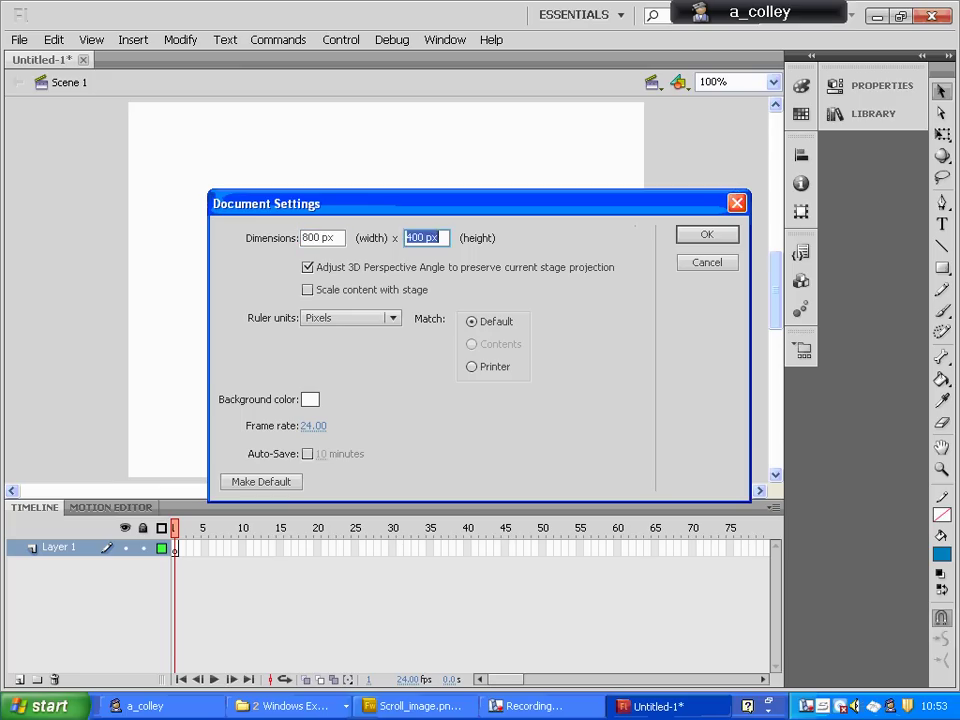
text(200)
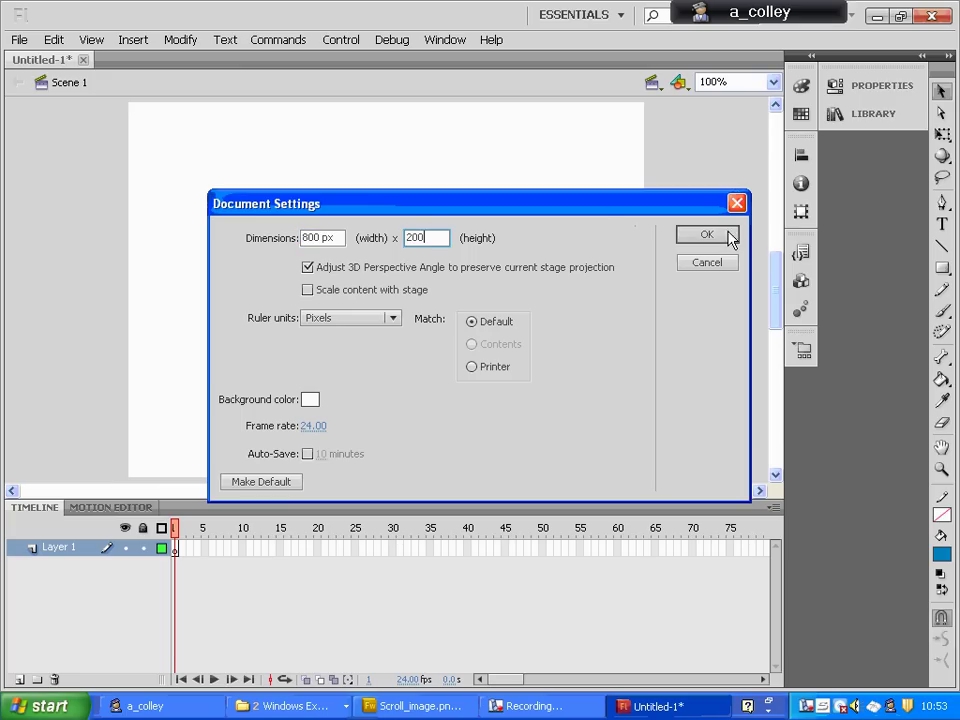
click(724, 234)
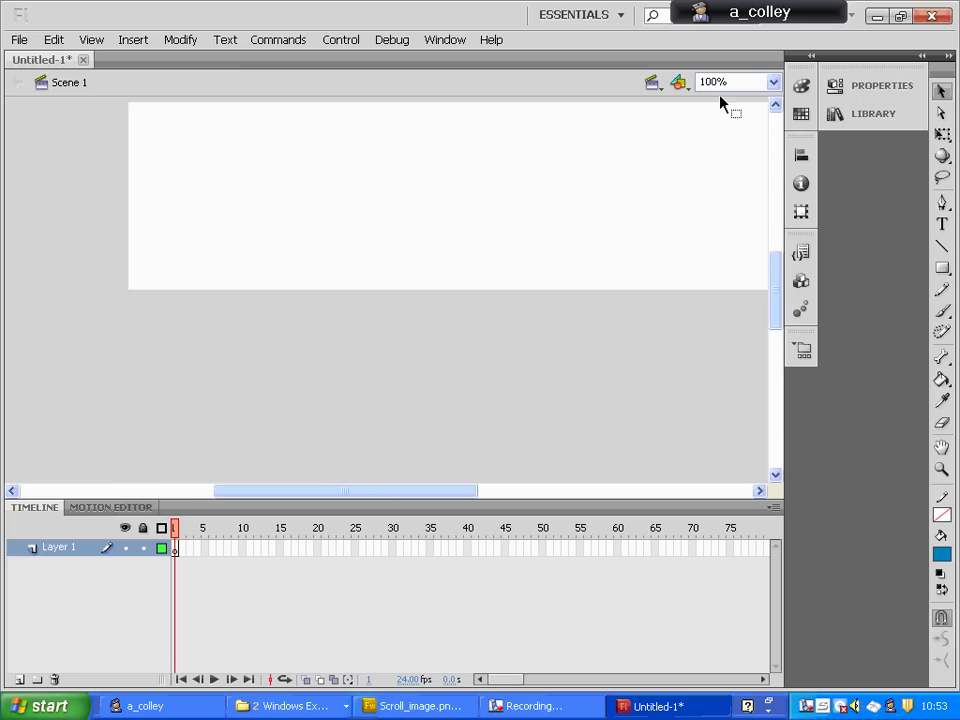
- Zoom the stage to 50%, briefly checking the photo strip in Fireworks
click(769, 85)
click(752, 99)
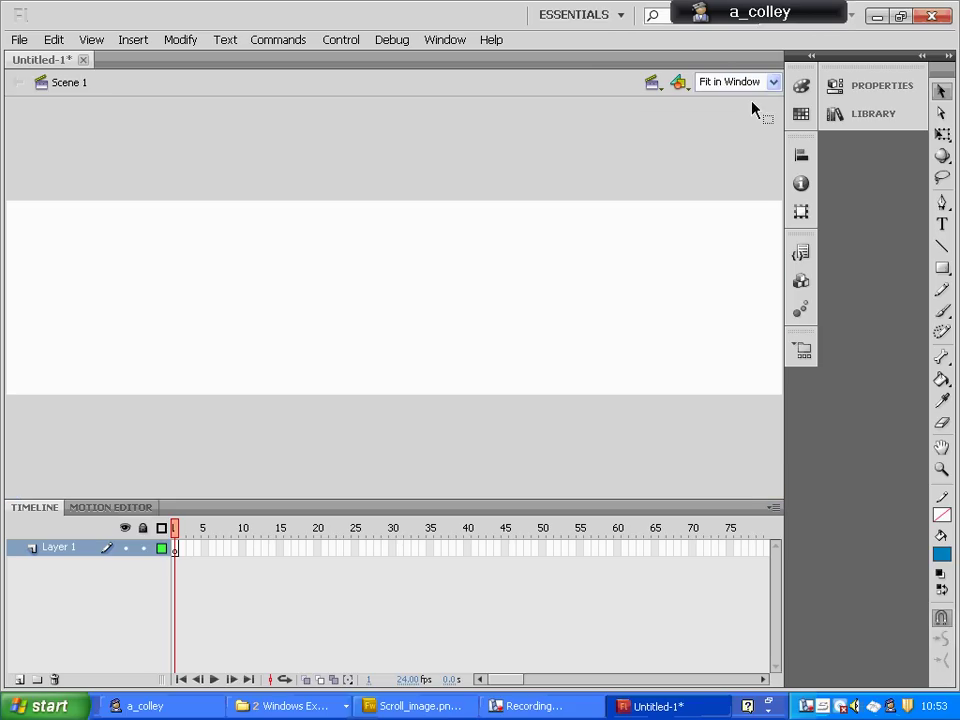
click(773, 82)
click(745, 147)
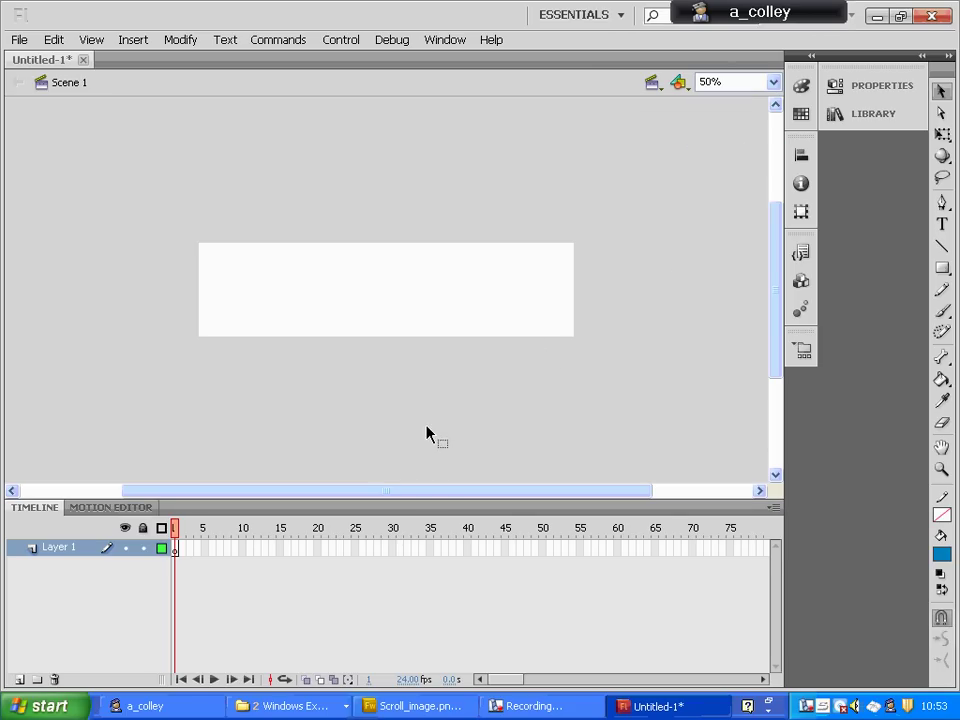
click(381, 707)
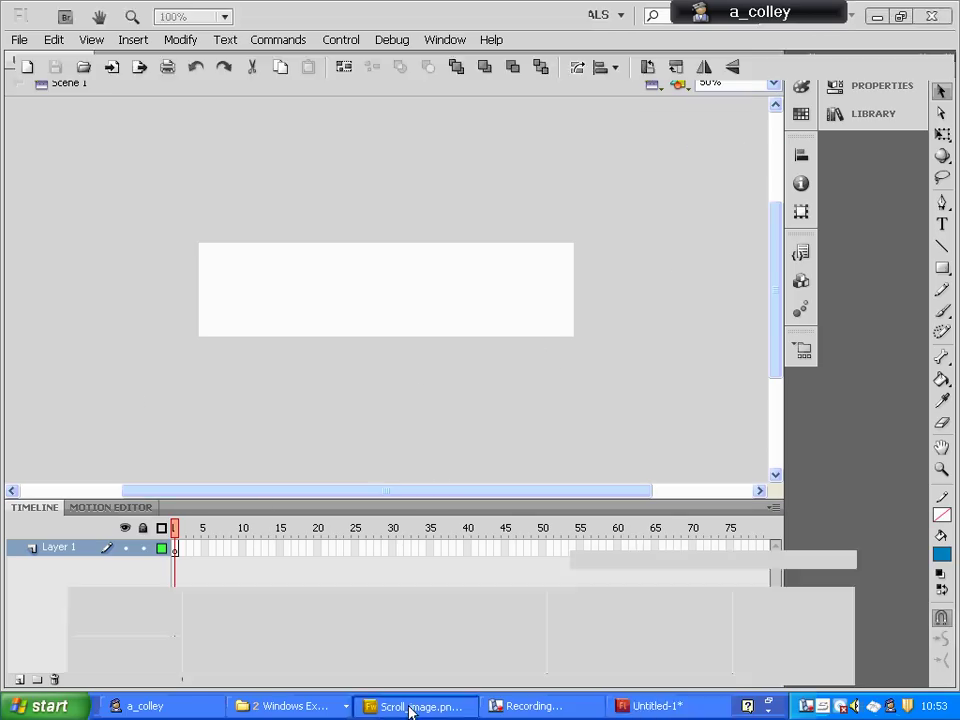
key(alt+Tab)
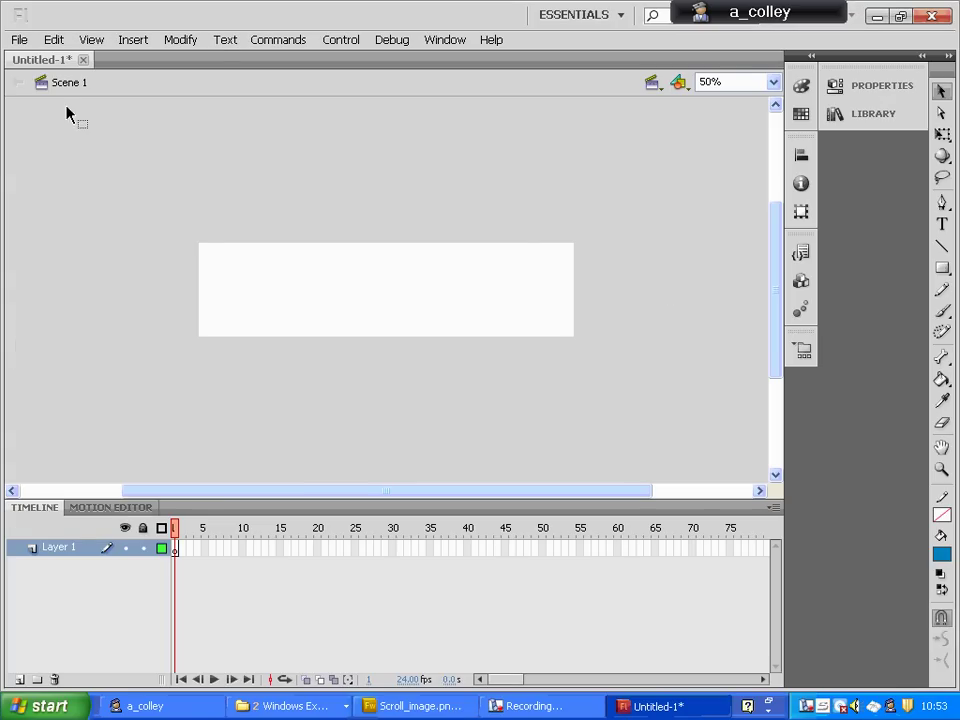
- Import Scroll_image into the Flash library, accepting the default Fireworks import settings
click(19, 41)
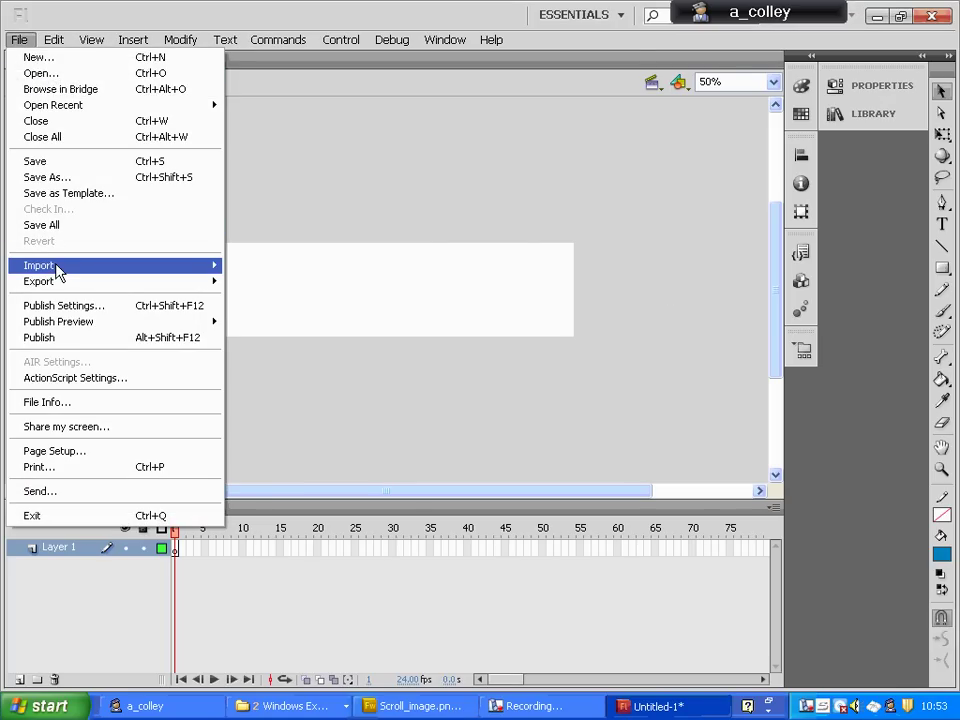
mouse_move(98, 270)
click(284, 282)
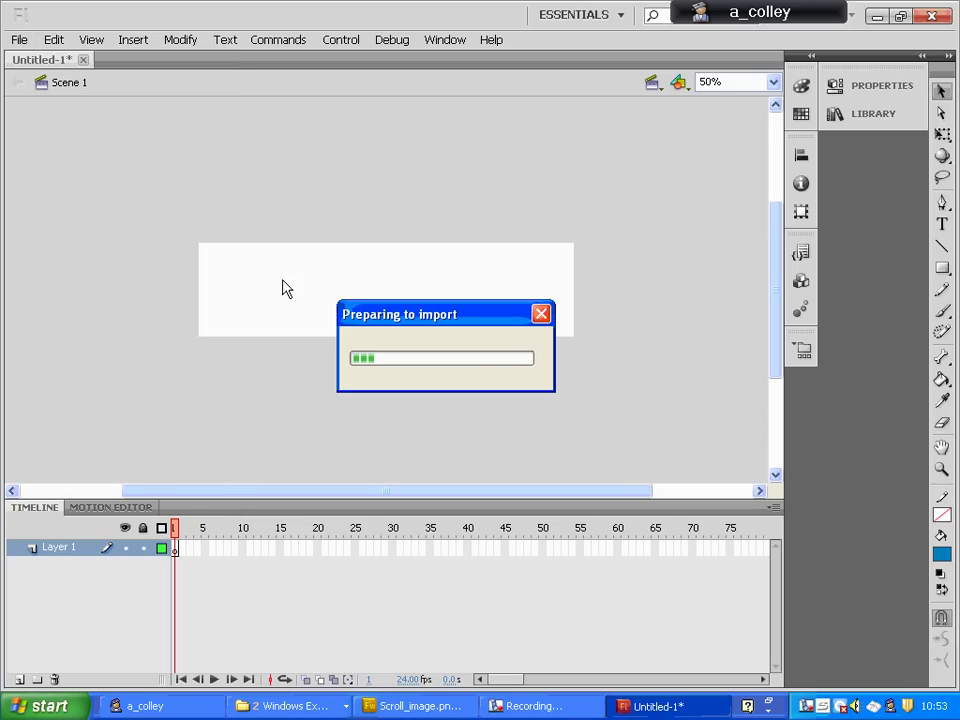
click(521, 703)
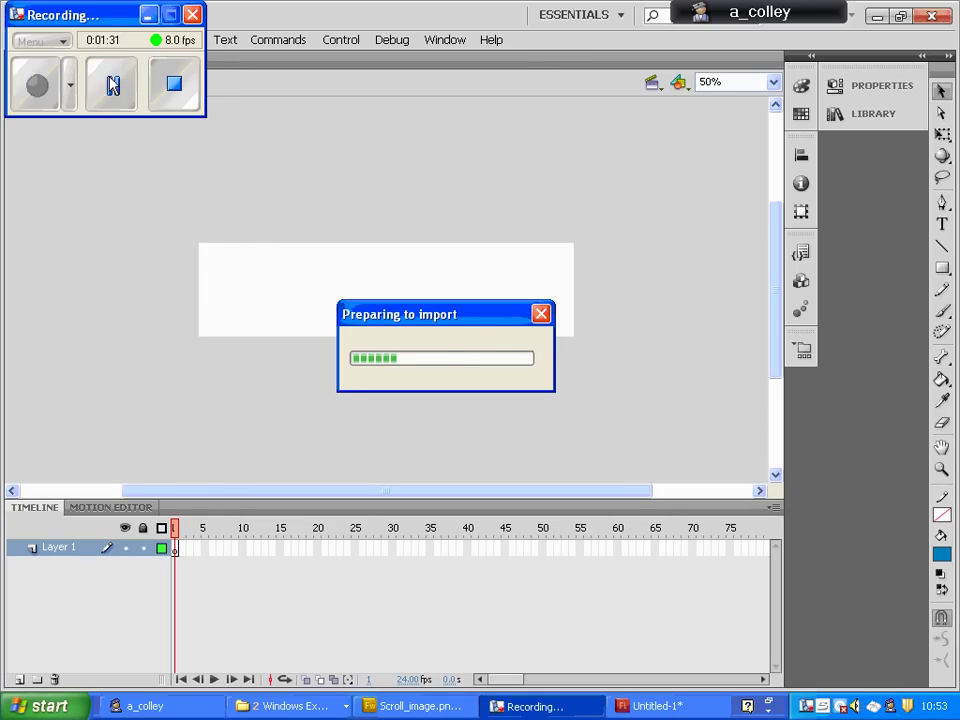
click(149, 15)
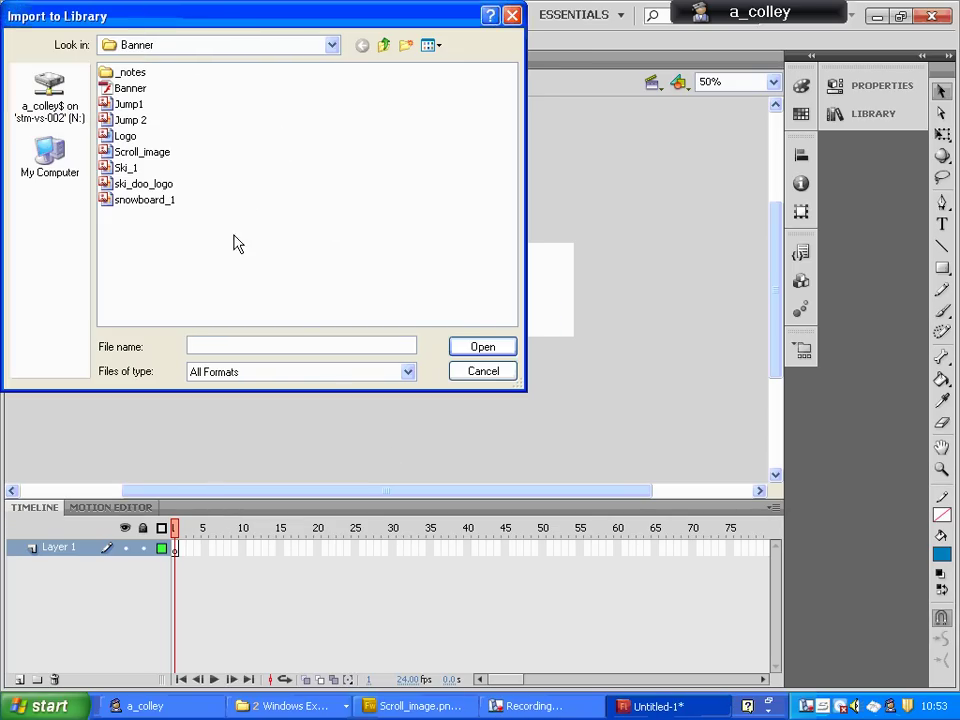
click(135, 152)
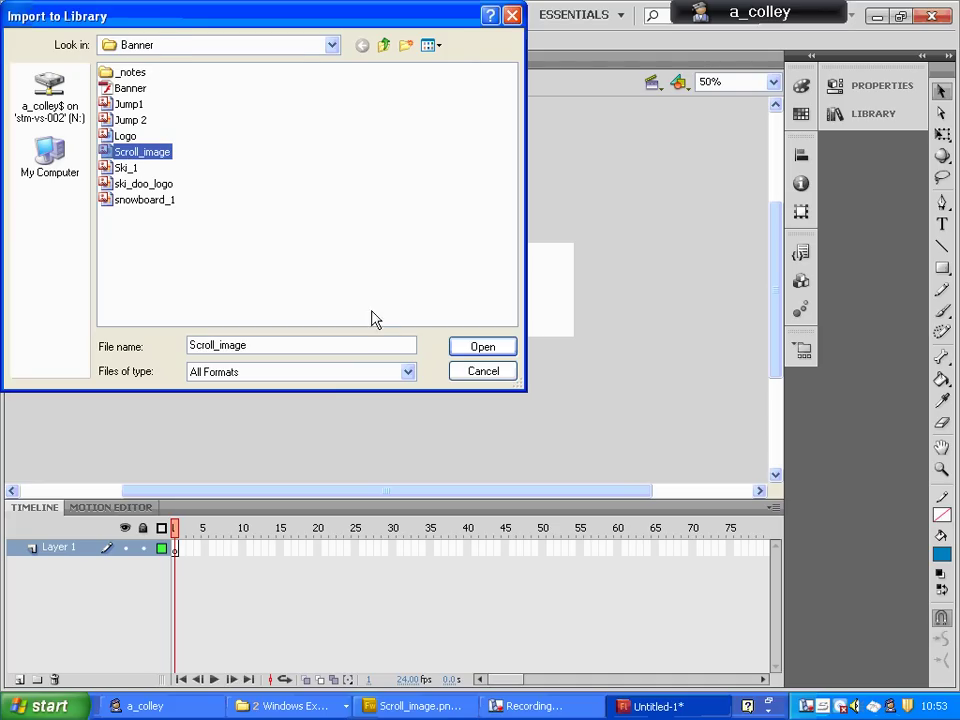
click(476, 349)
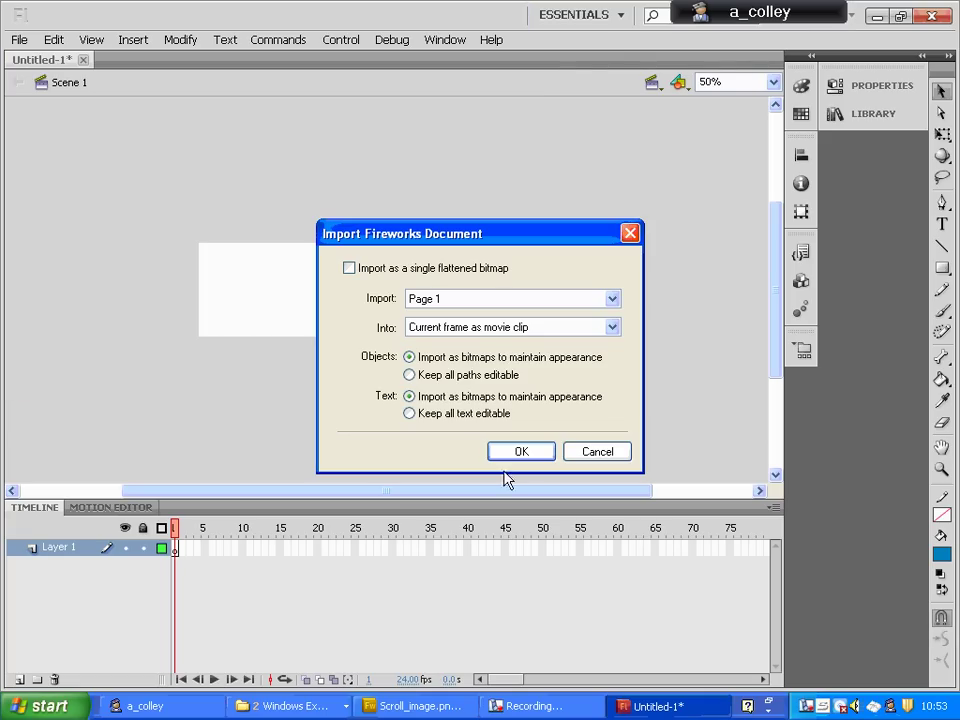
click(512, 453)
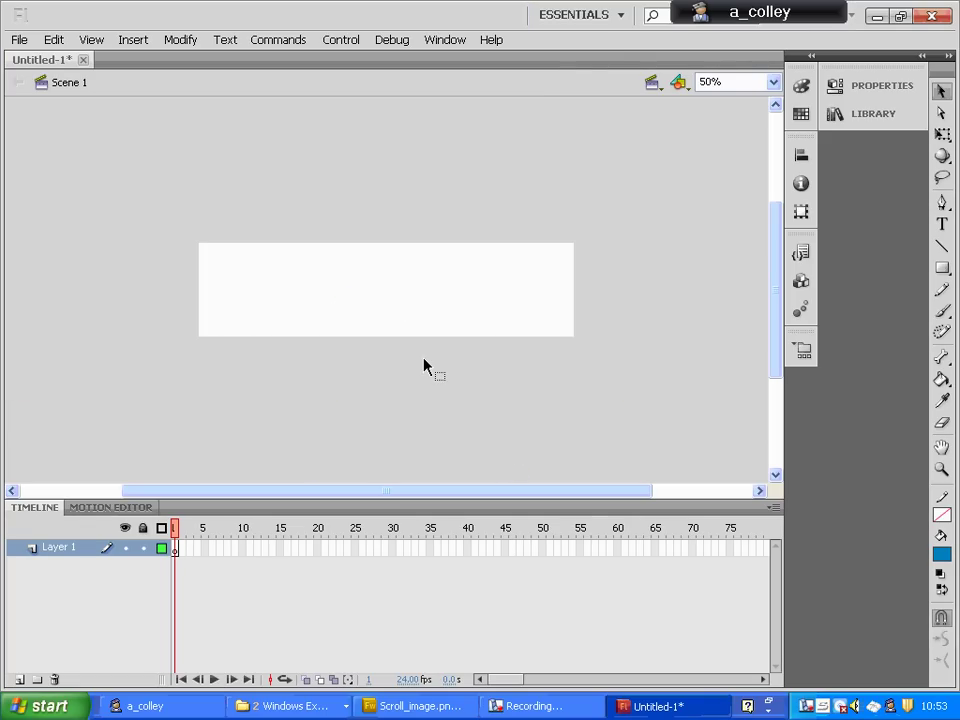
- Drag Scroll_image.png from the library onto the stage, then slide it left just off-stage
click(908, 116)
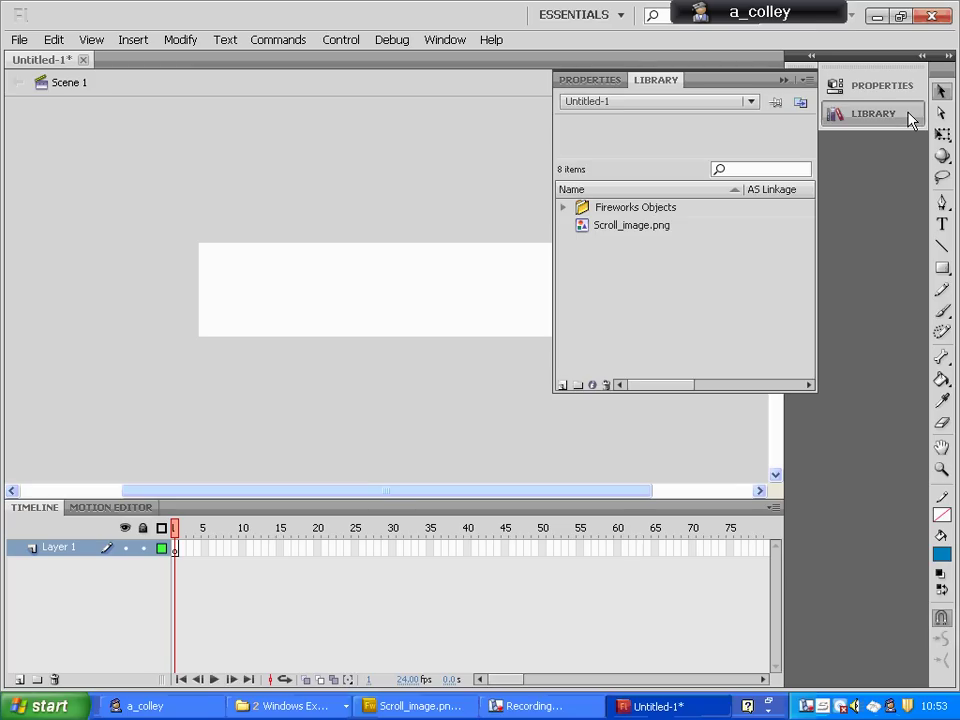
drag(664, 229, 390, 300)
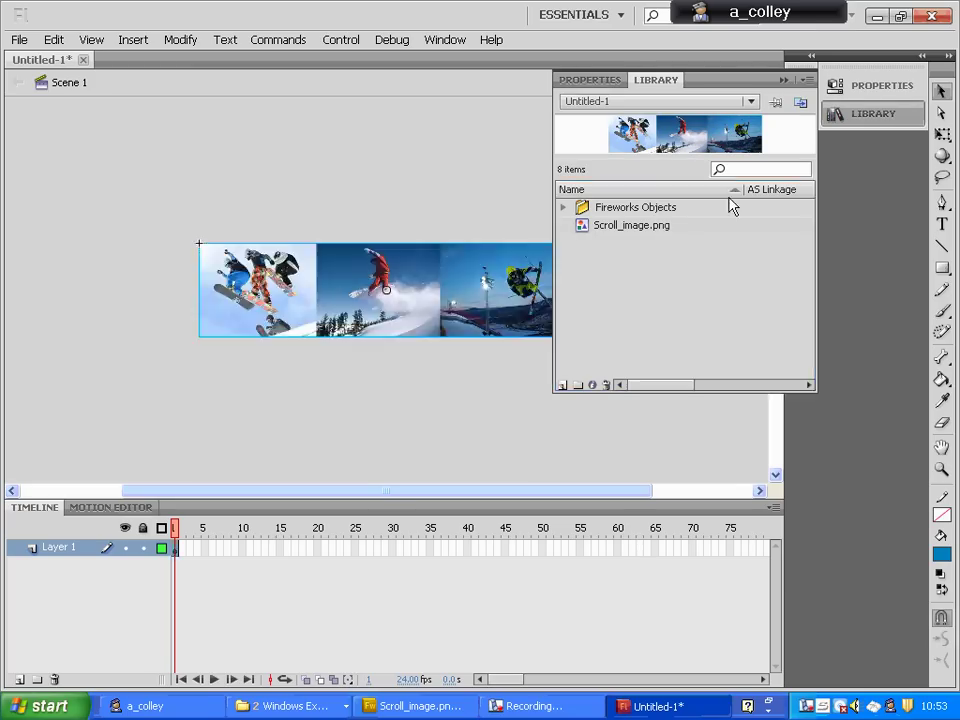
click(785, 79)
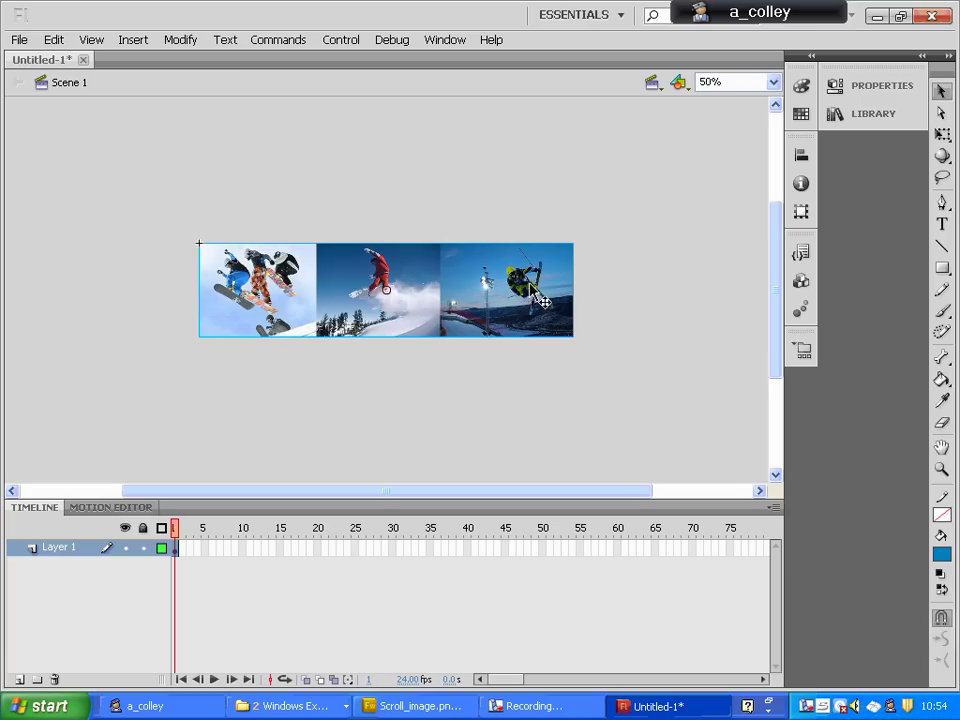
drag(535, 290, 160, 292)
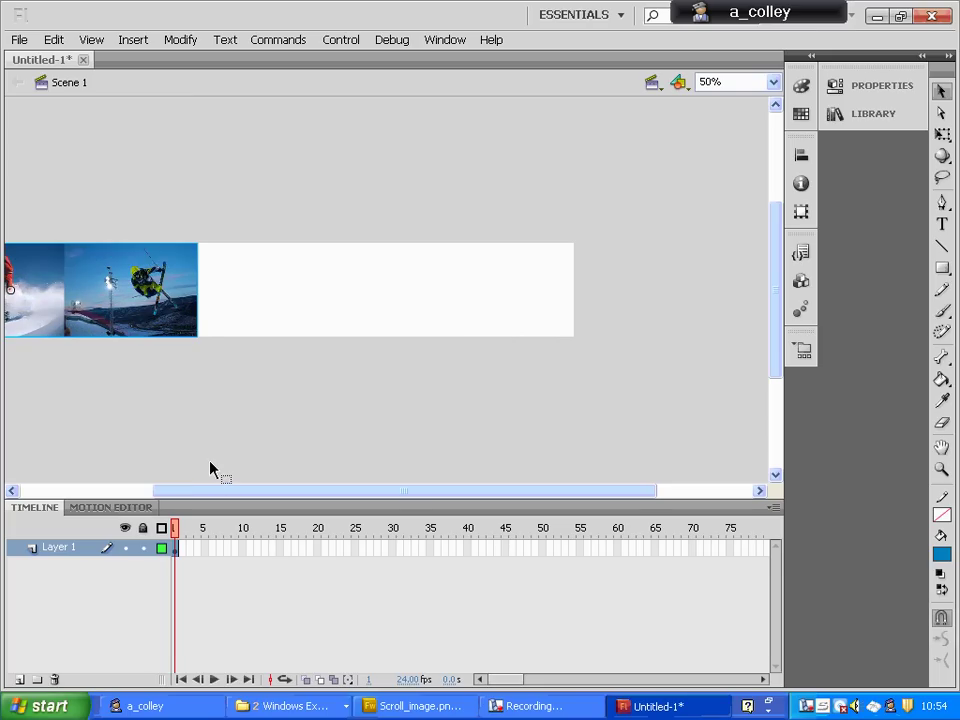
- Convert the photo strip on frame 1 into a Movie Clip symbol named Symbol 1
click(619, 549)
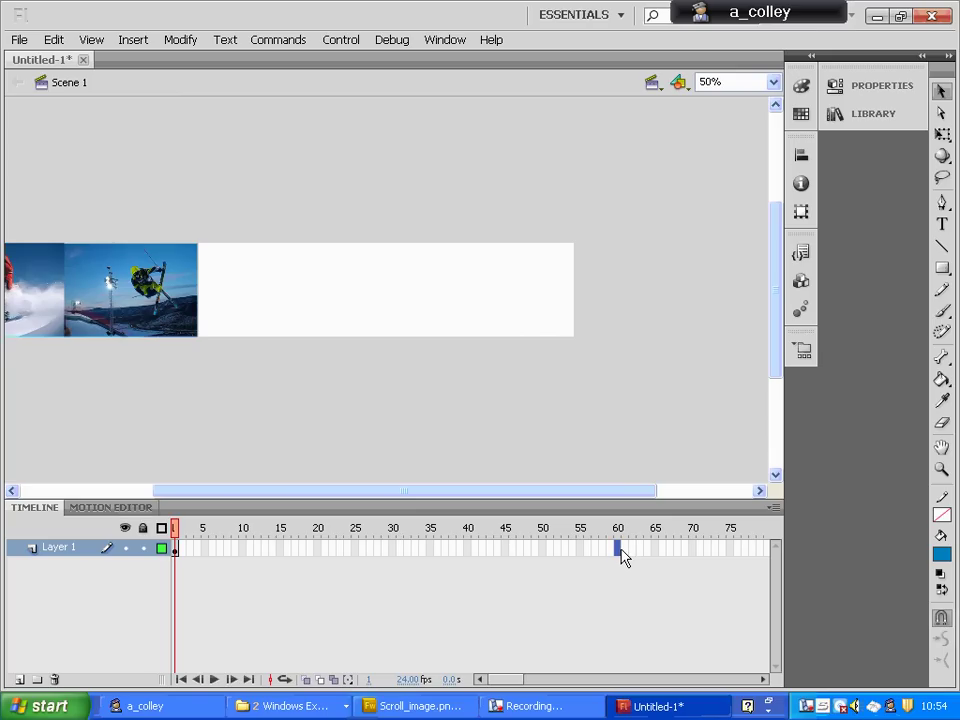
click(174, 549)
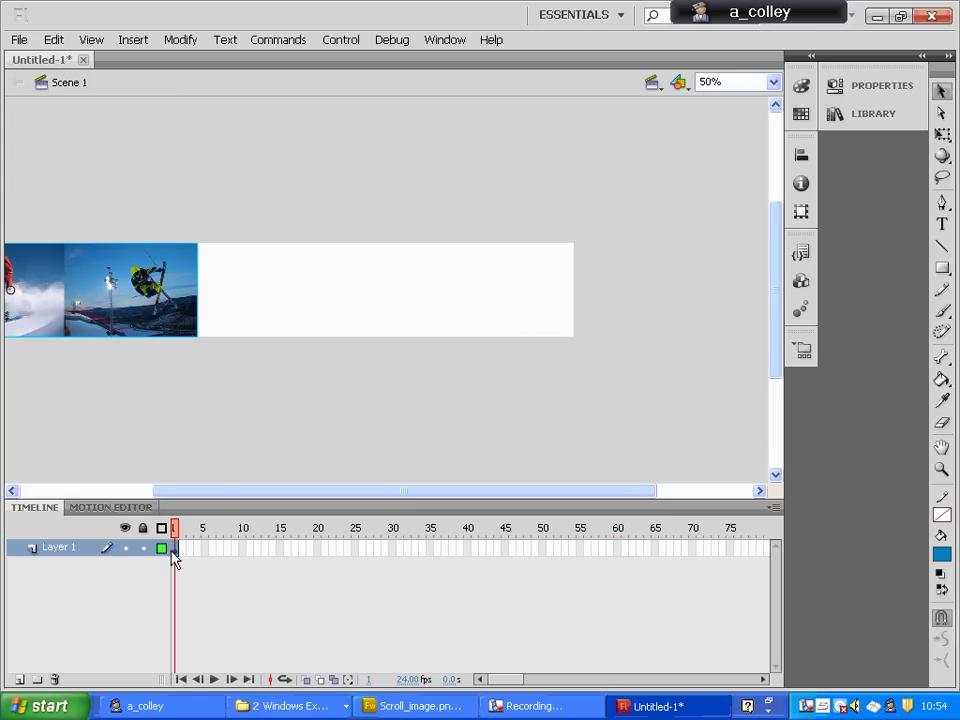
right_click(98, 317)
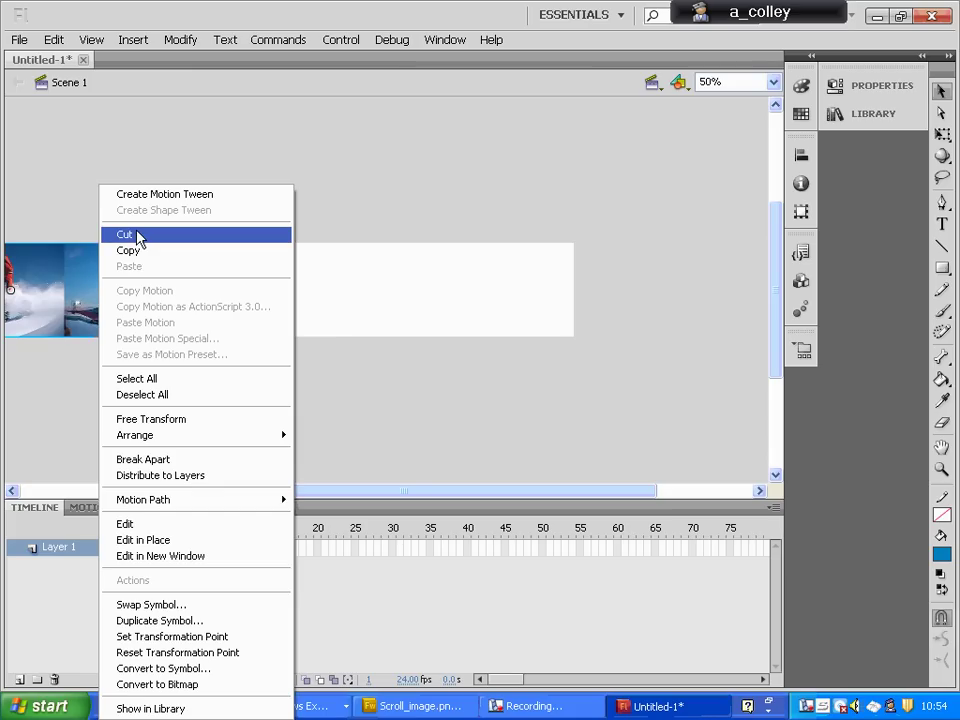
click(62, 192)
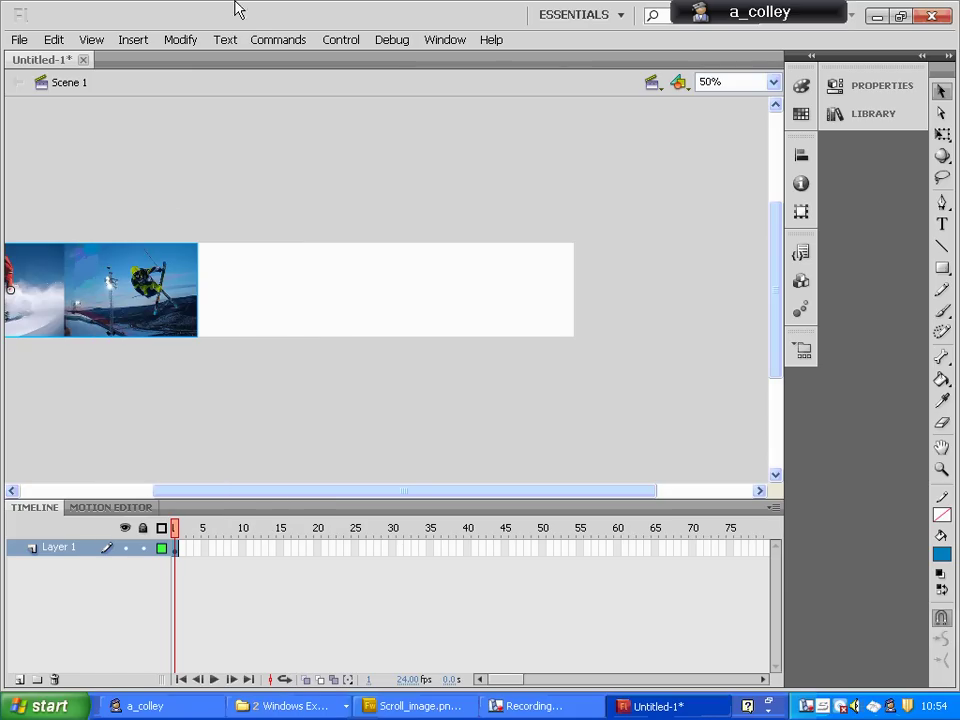
click(148, 44)
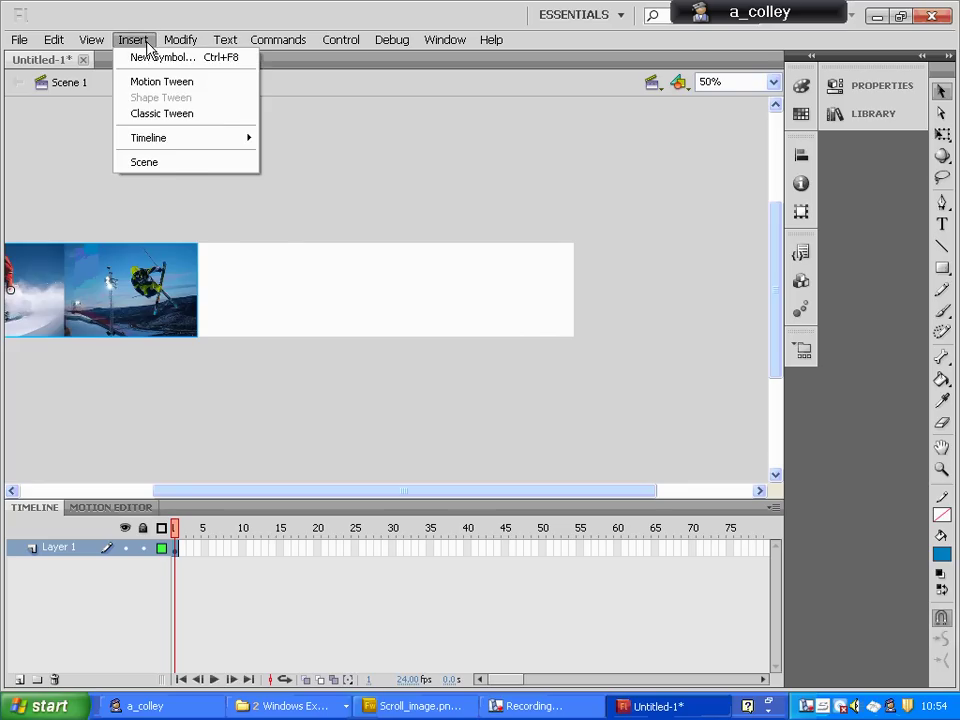
mouse_move(172, 44)
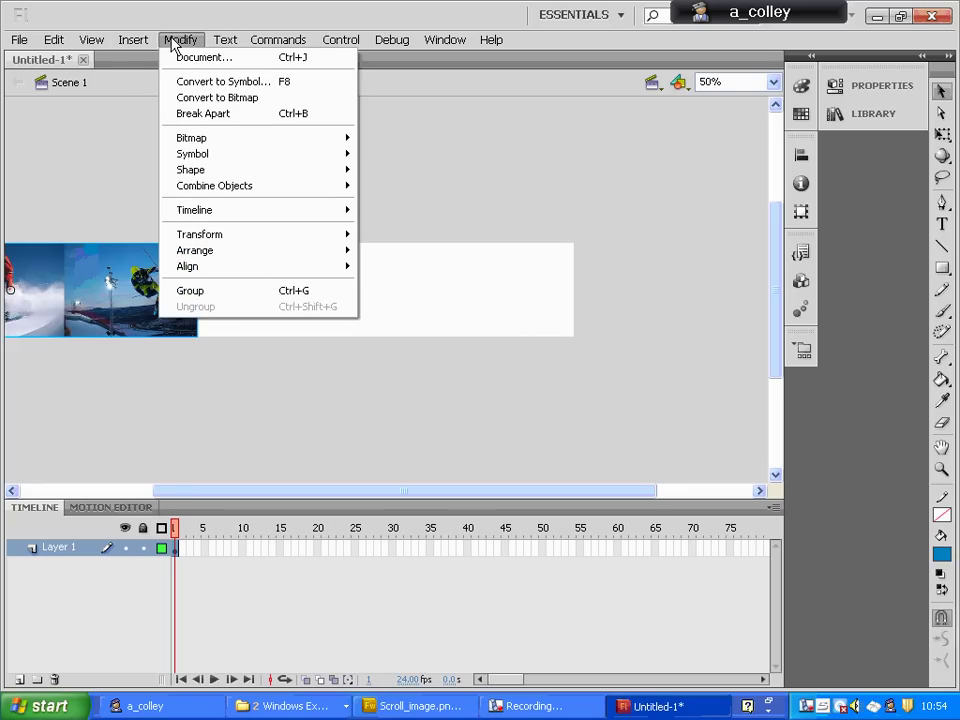
click(200, 88)
click(343, 124)
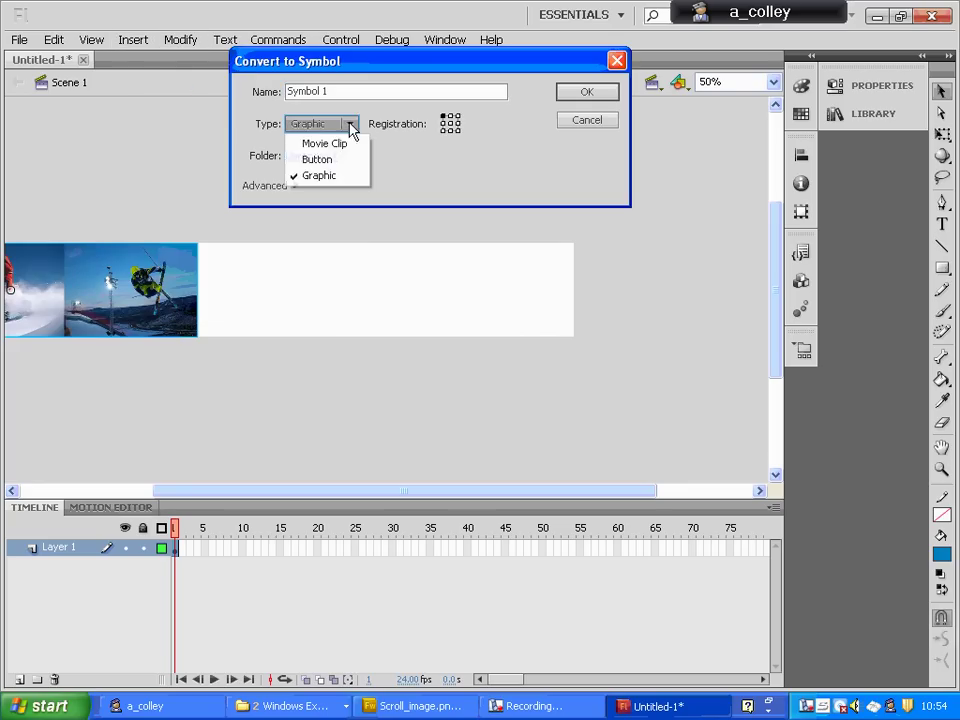
click(335, 143)
click(592, 96)
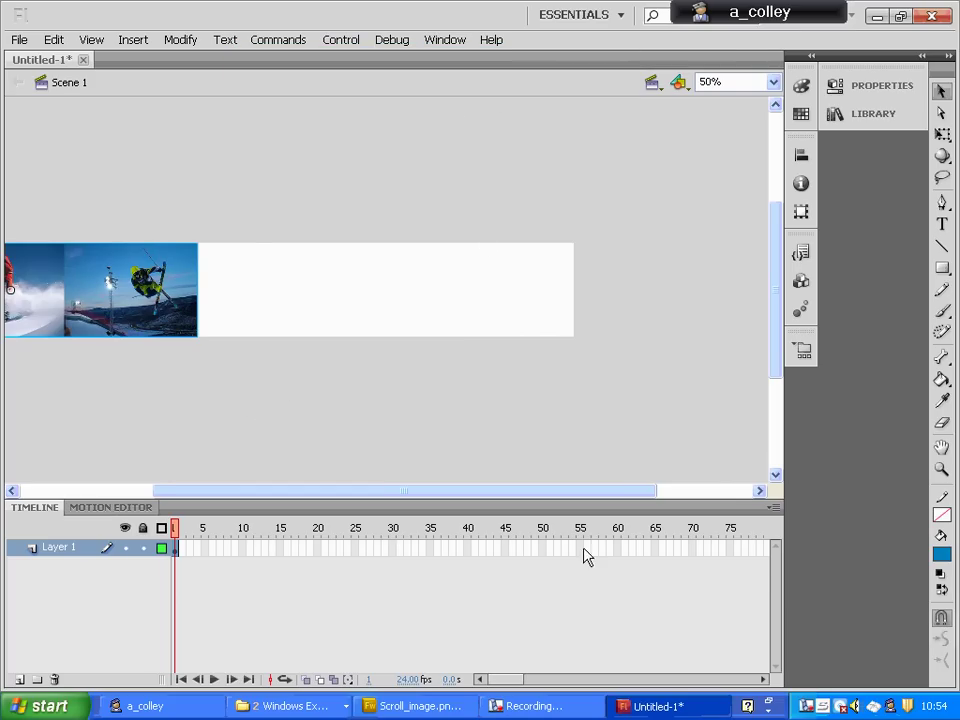
- Add a keyframe at frame 60 and drag the strip right to fill the stage
click(618, 548)
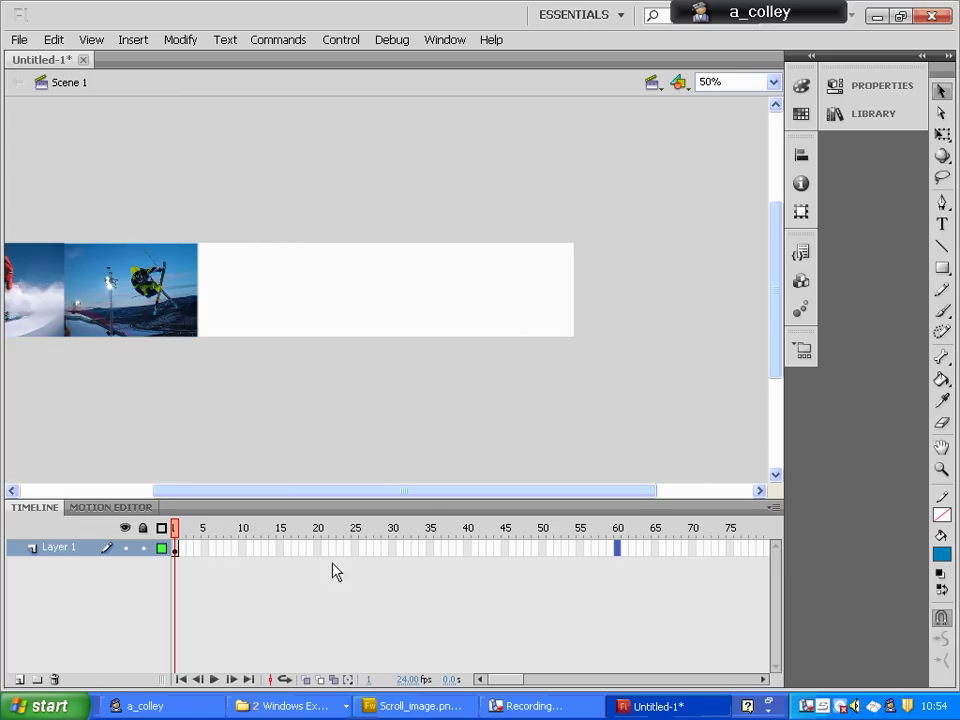
right_click(616, 549)
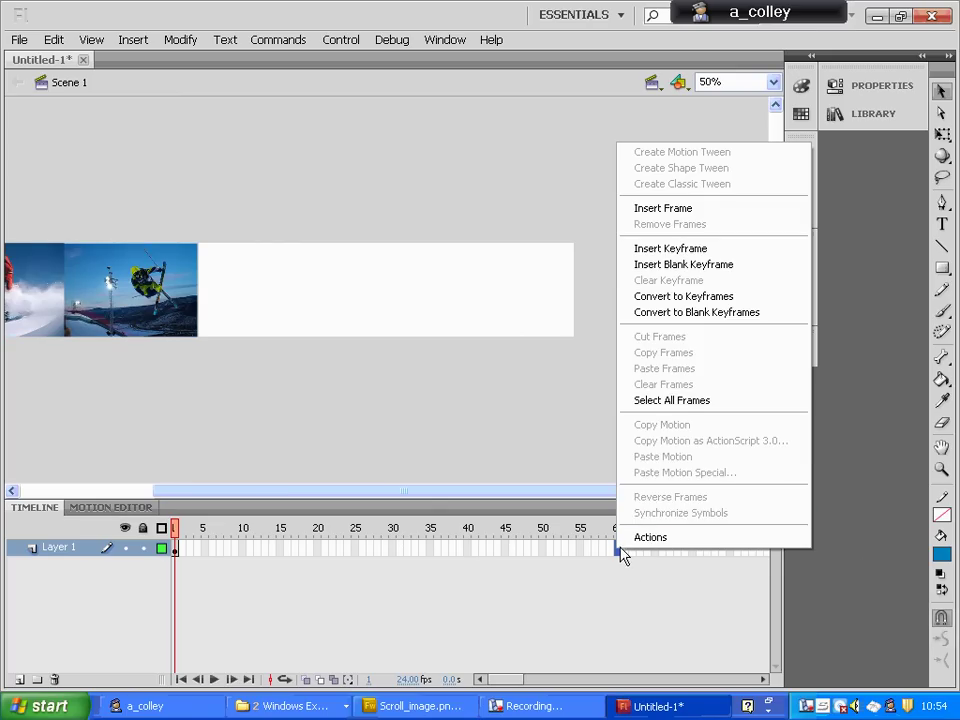
click(690, 250)
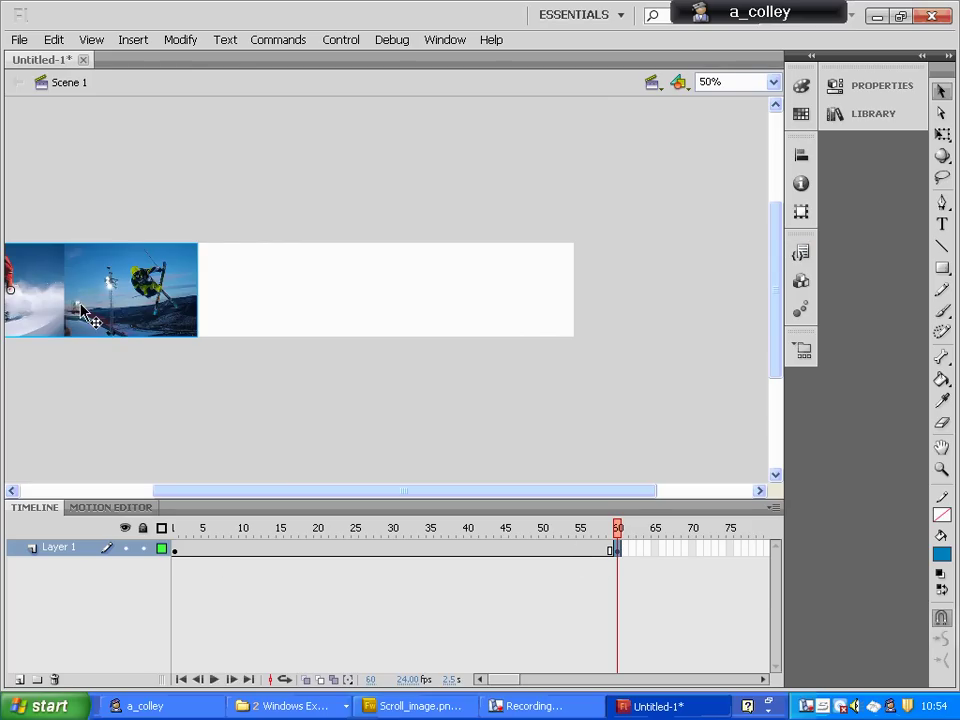
drag(83, 312, 460, 310)
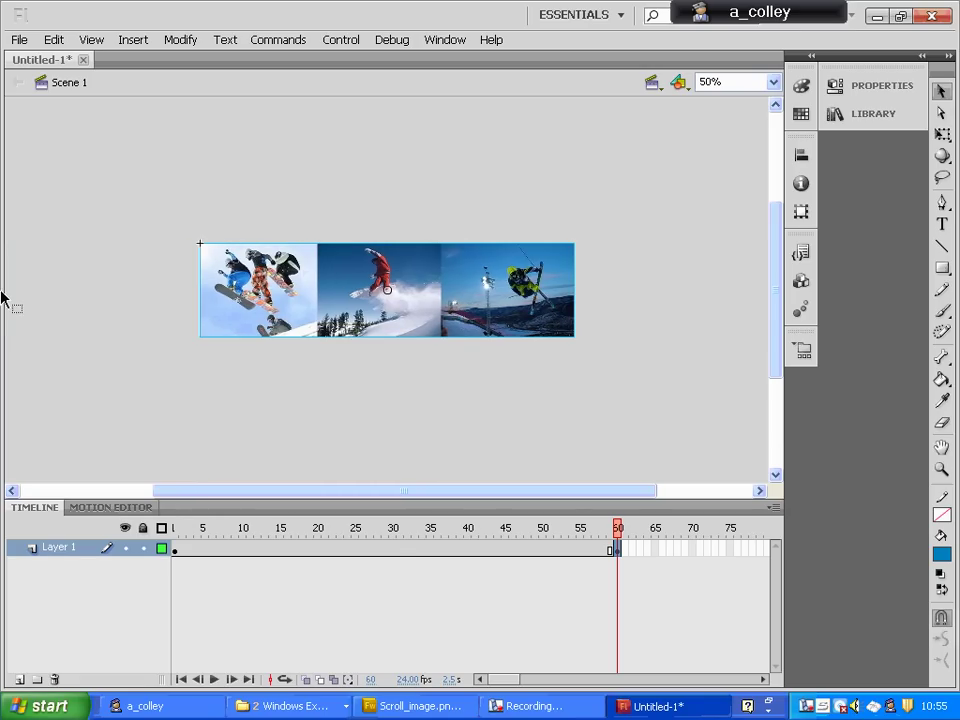
- Create a classic tween over frames 1–60 and play it from frame 1
right_click(390, 557)
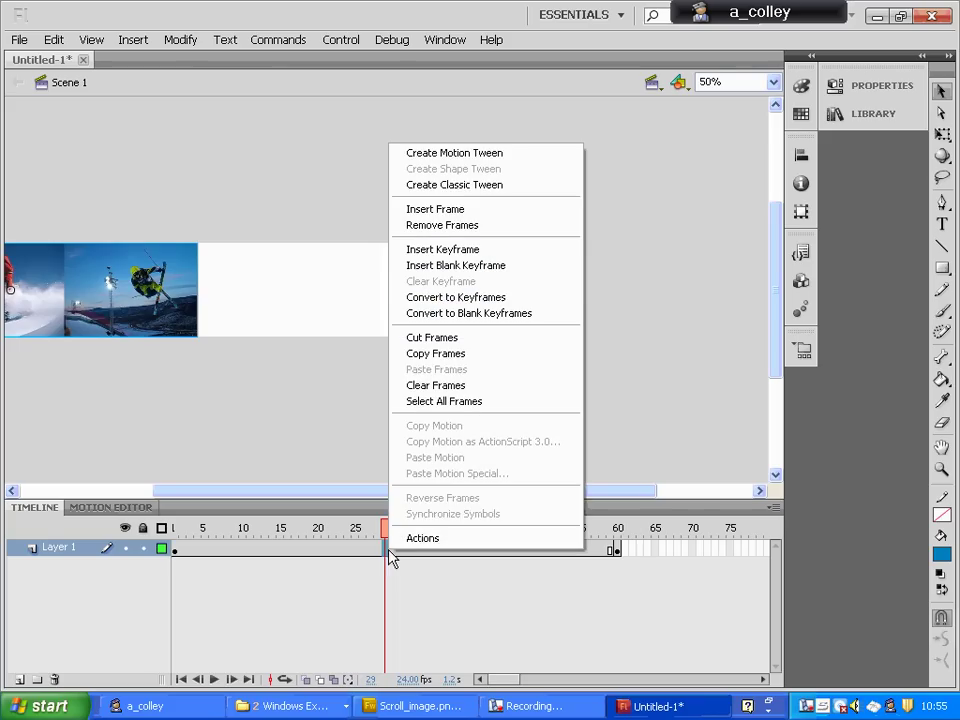
click(482, 187)
click(178, 550)
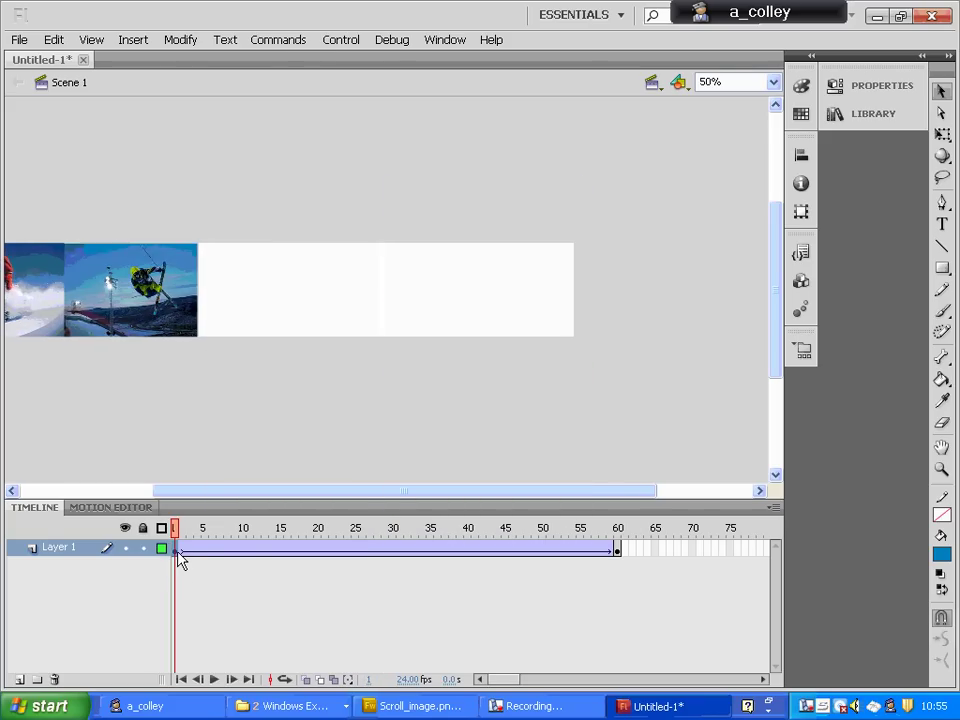
key(Return)
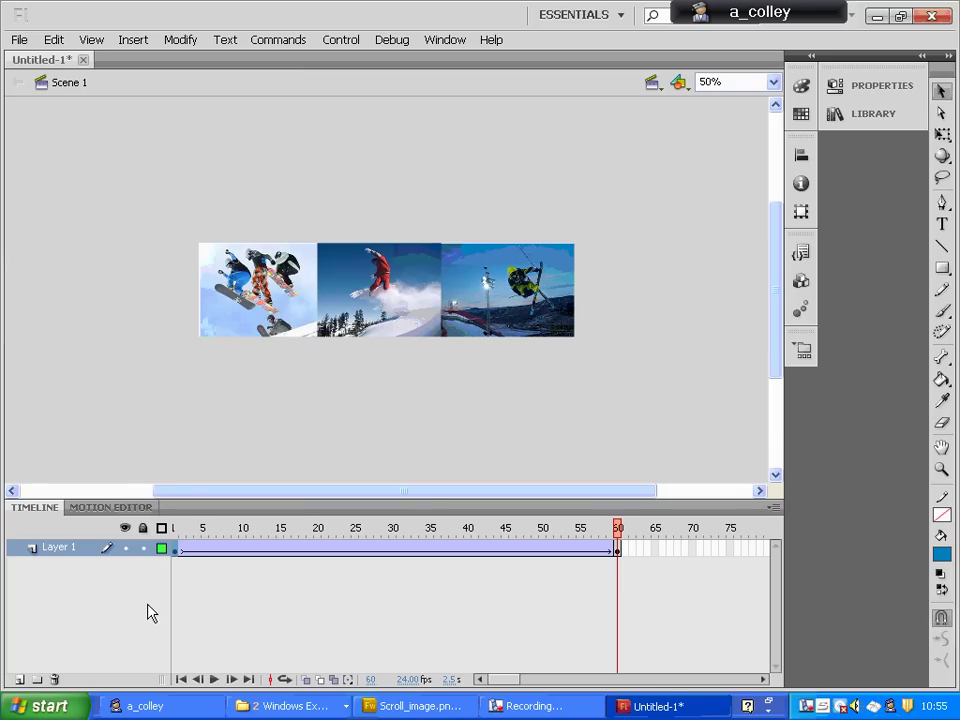
- Lock Layer 1, add a new Layer 2, and copy Layer 1's frames
click(143, 548)
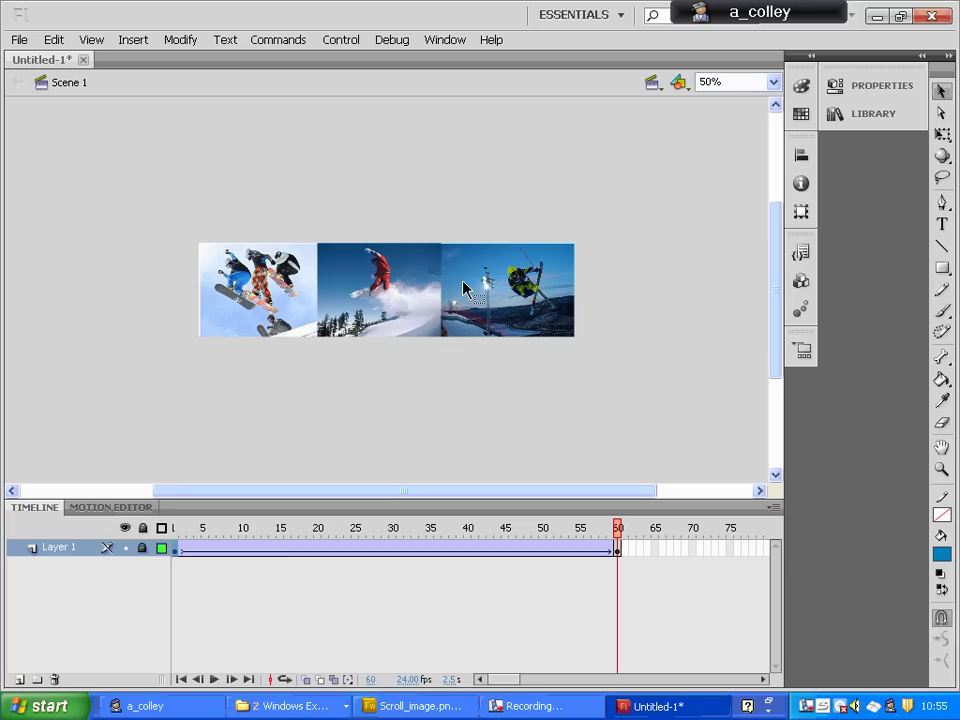
click(18, 680)
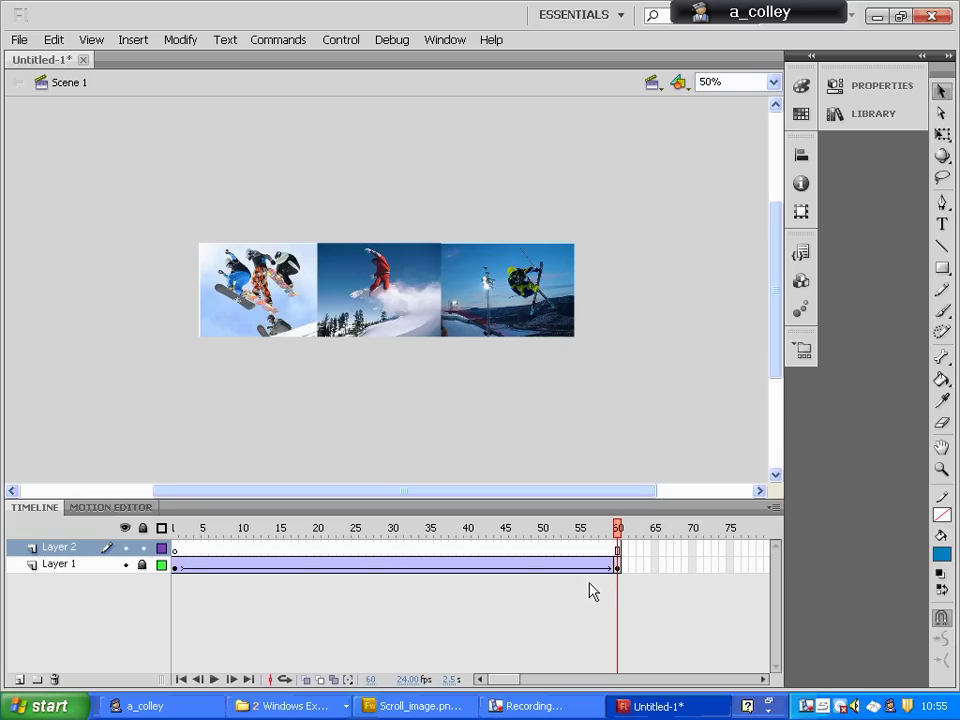
click(619, 568)
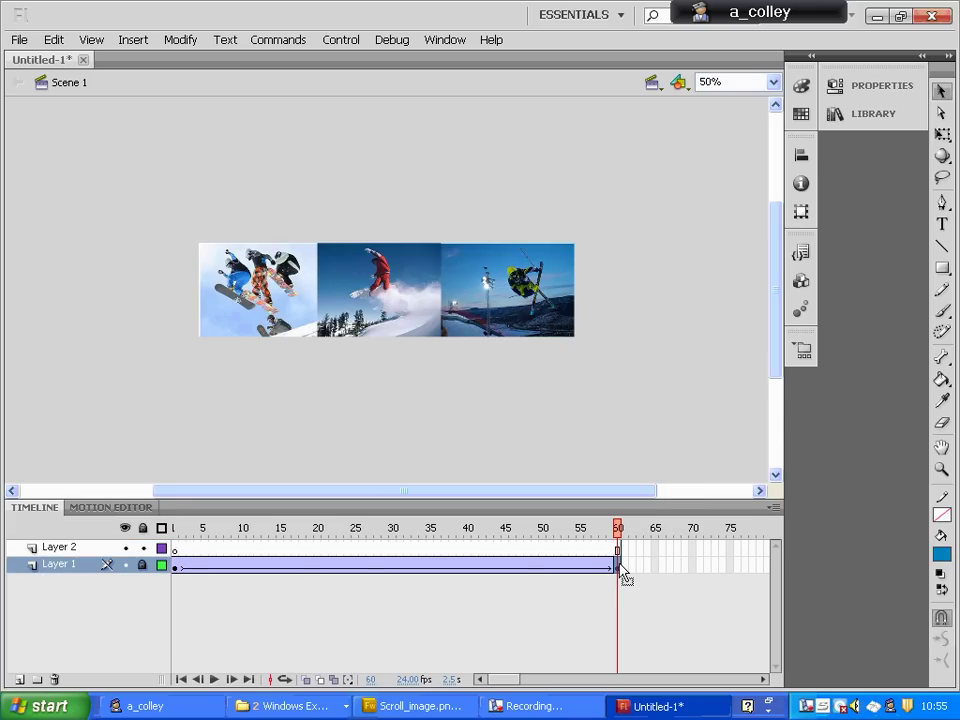
right_click(620, 568)
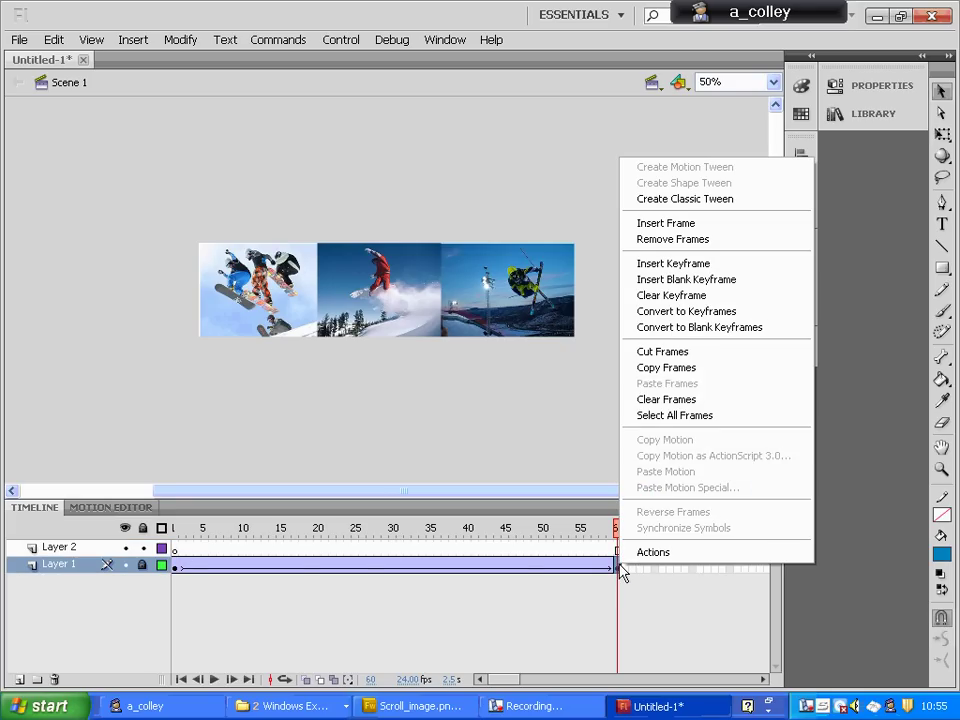
click(695, 368)
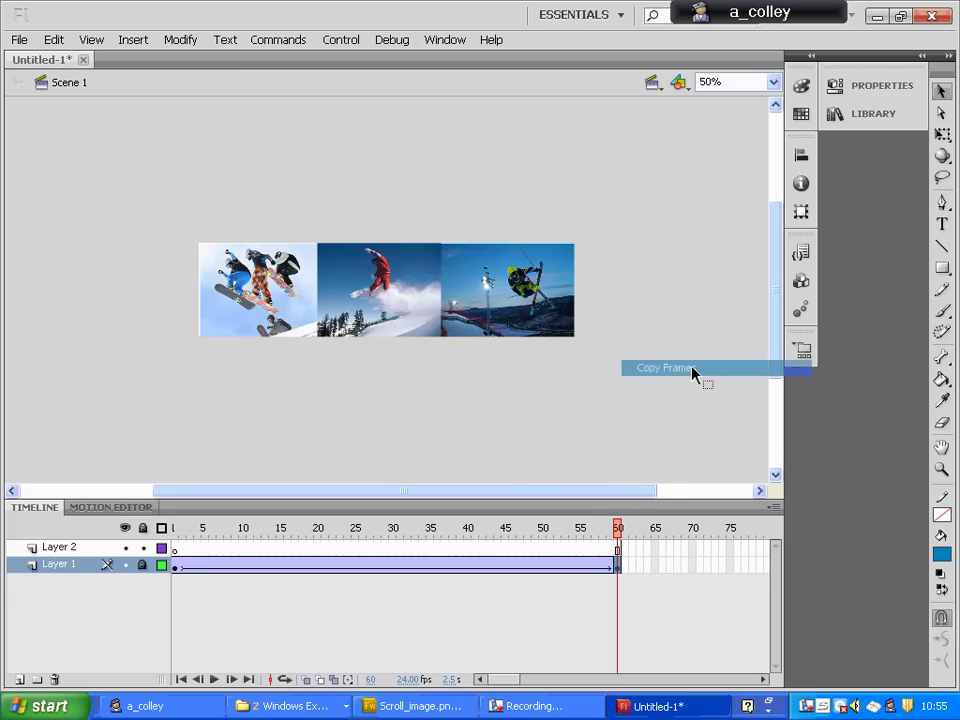
- Paste the copied frames into Layer 2 starting at frame 1
click(176, 549)
right_click(177, 554)
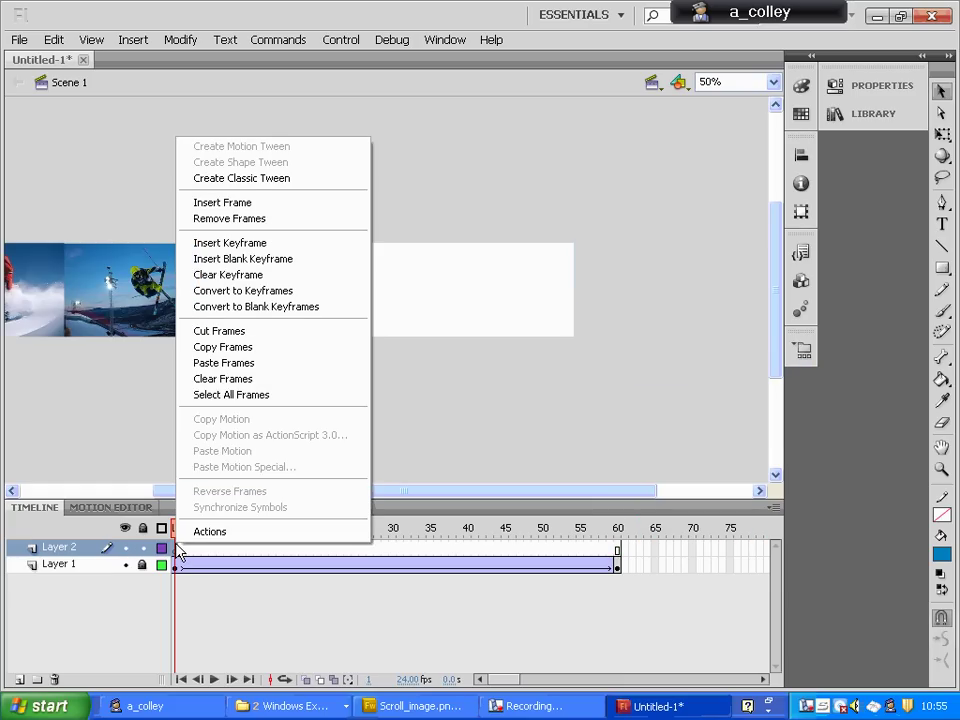
click(260, 364)
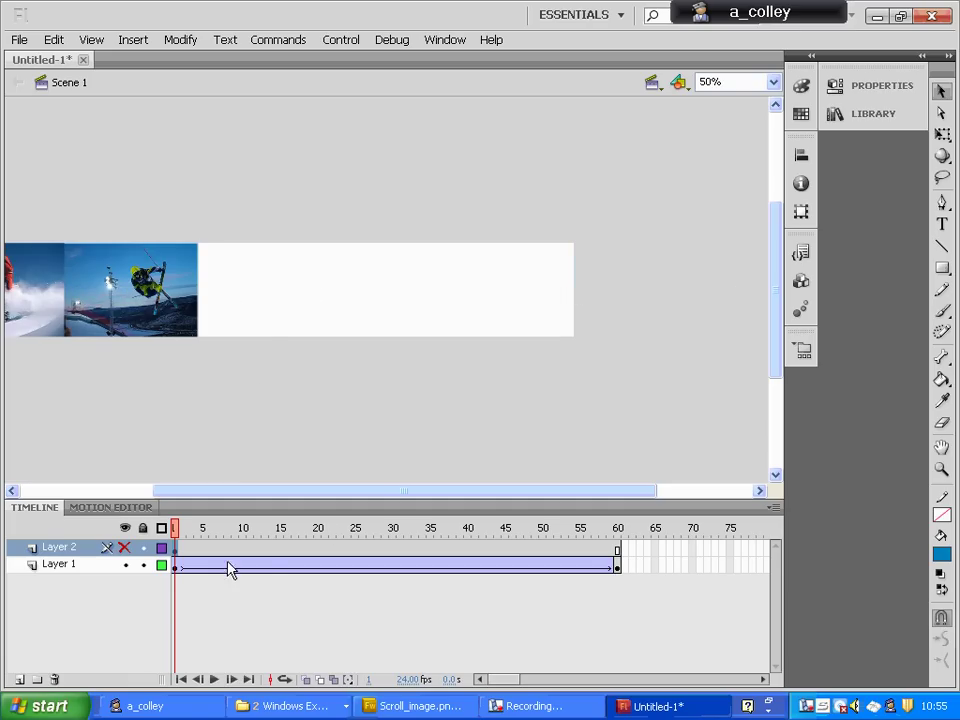
- Hide Layer 1 and keyframe Layer 2's strip at frame 60, shifted about 376 px right
click(124, 548)
click(125, 565)
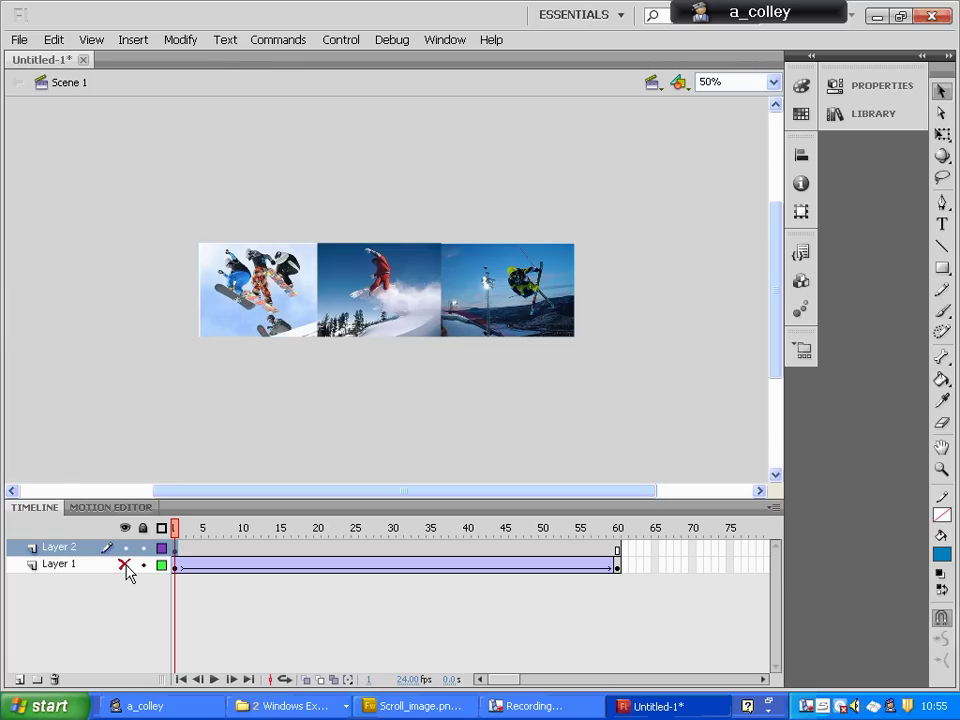
click(175, 548)
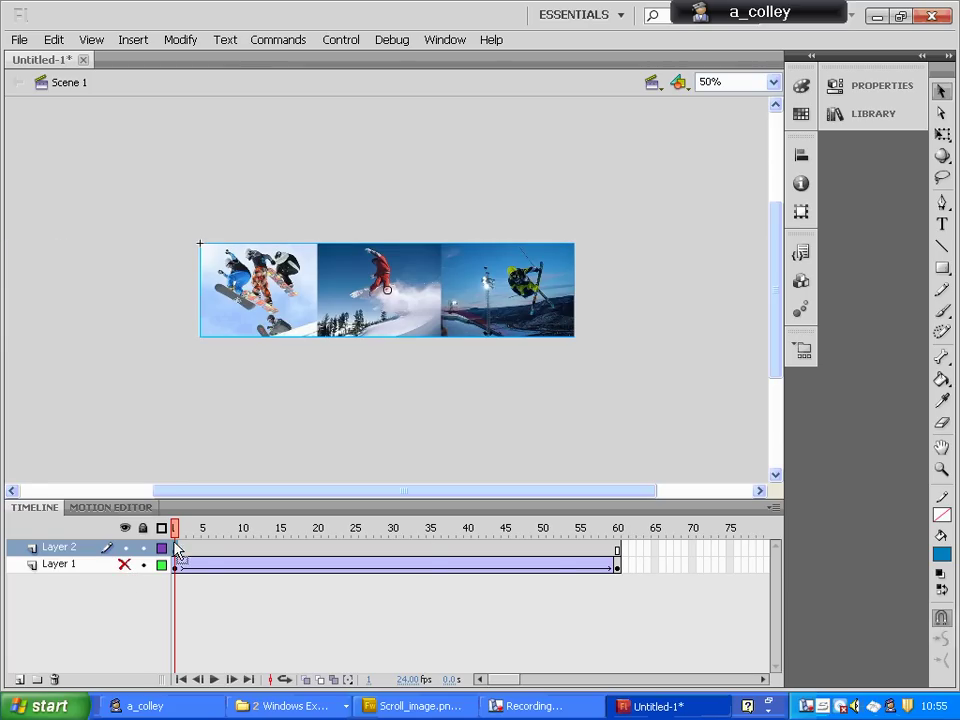
click(618, 549)
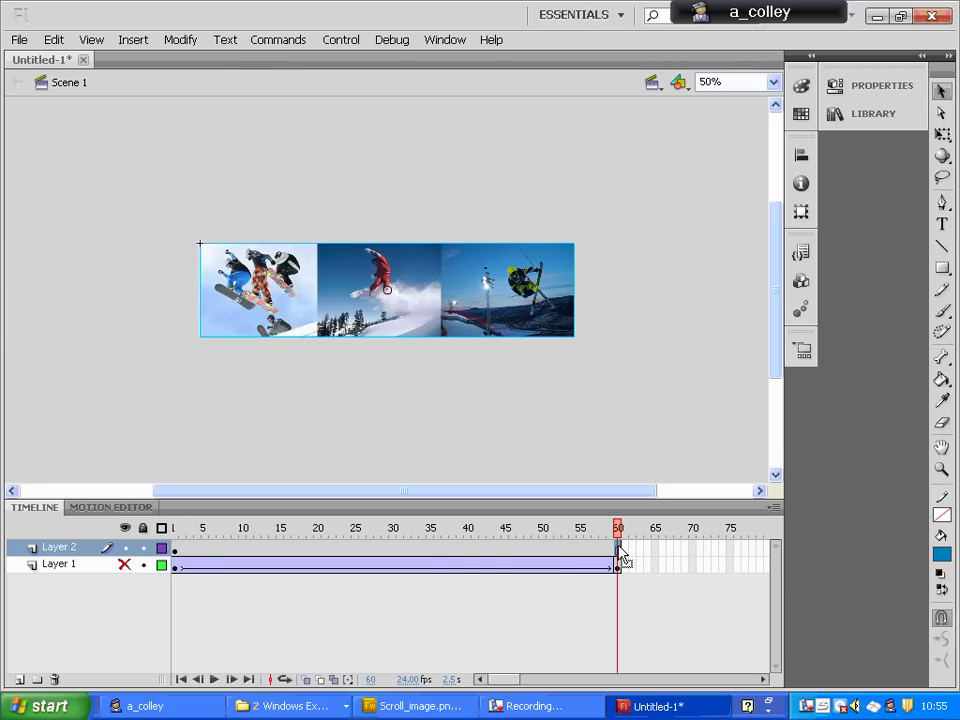
right_click(619, 547)
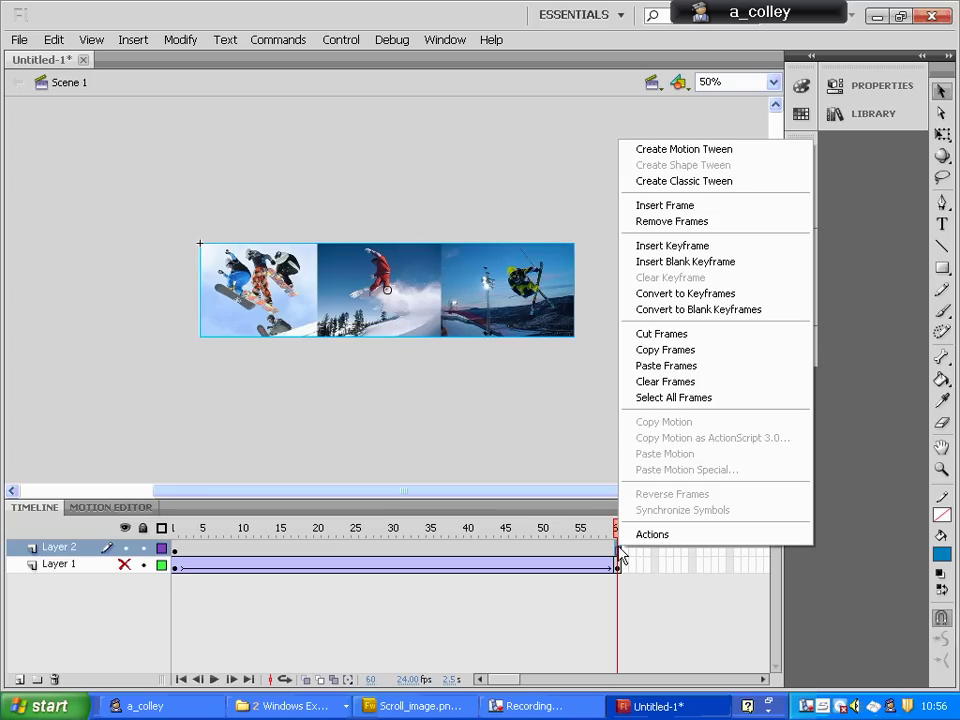
click(672, 246)
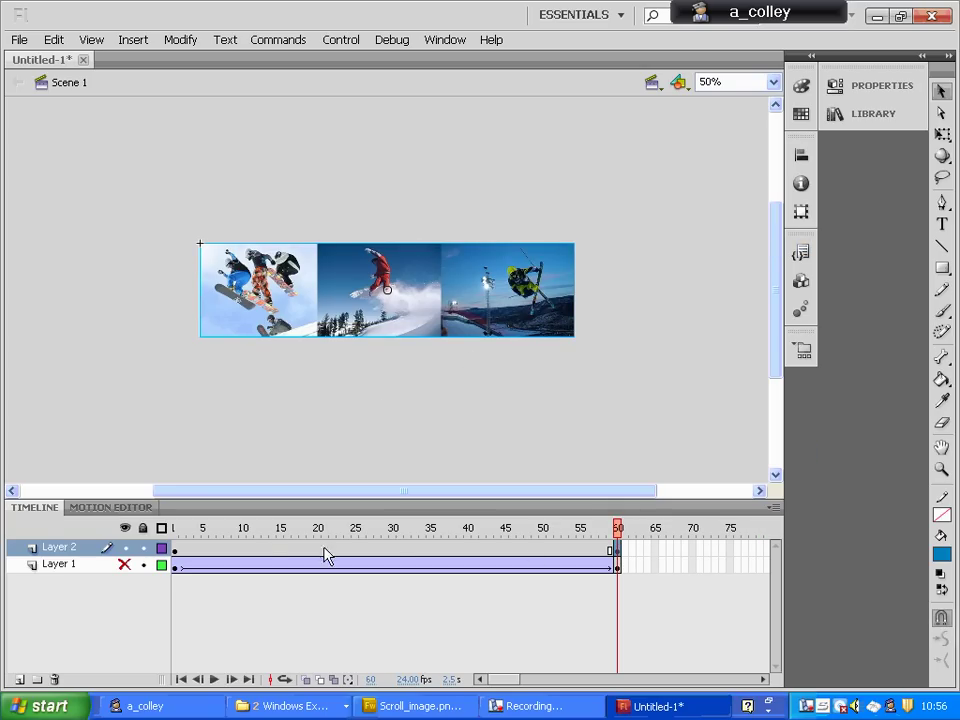
drag(296, 311, 666, 310)
- Create a classic tween on Layer 2 over frames 1–60 and show Layer 1 again
right_click(398, 556)
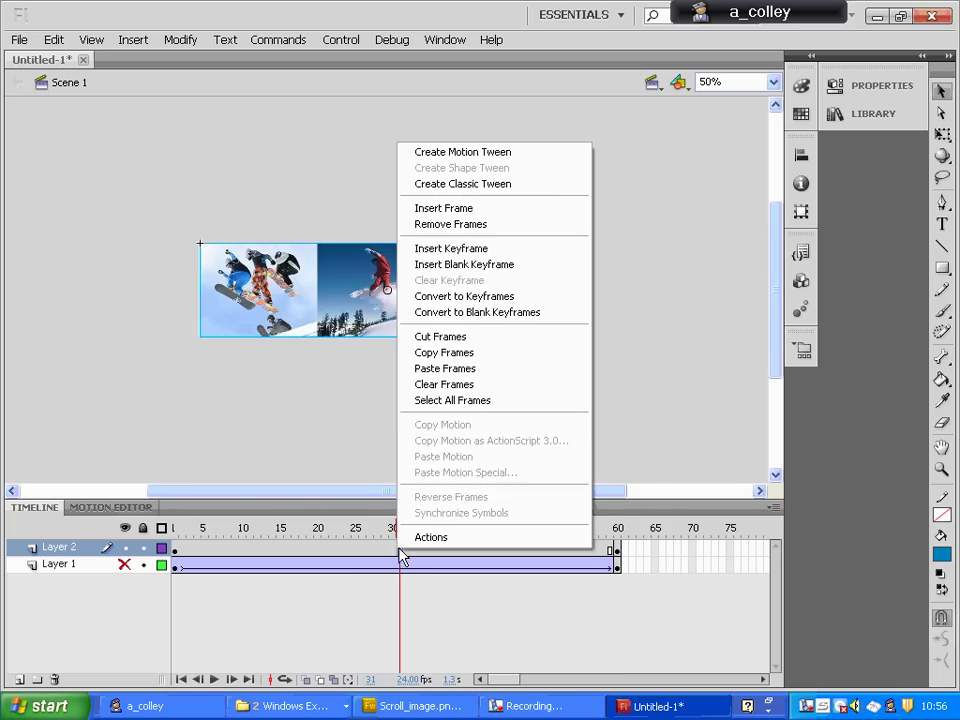
click(463, 186)
click(124, 566)
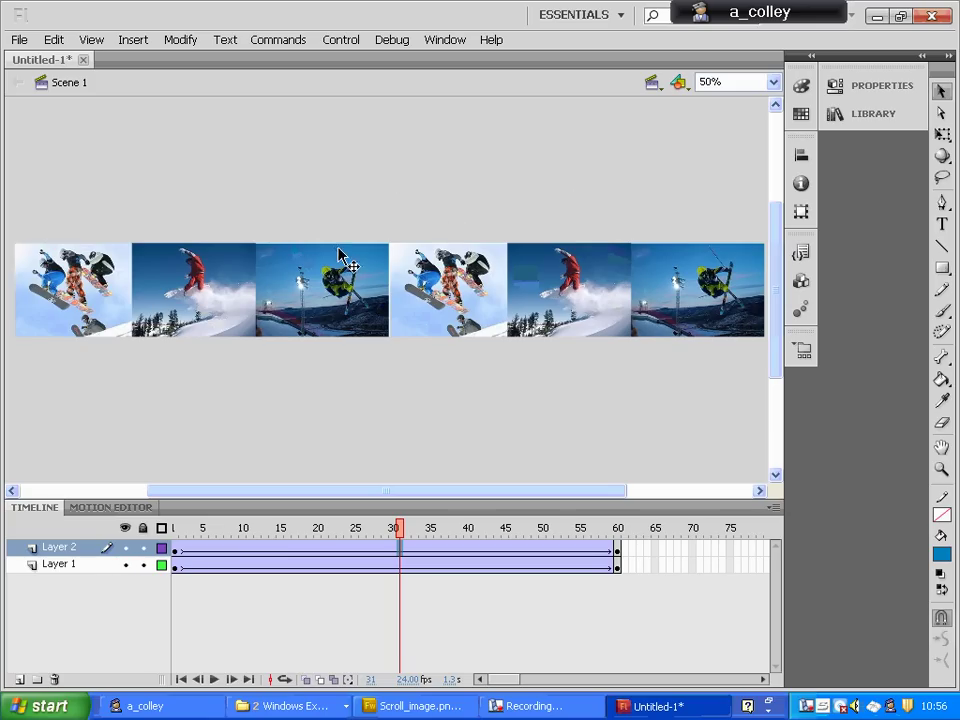
click(130, 547)
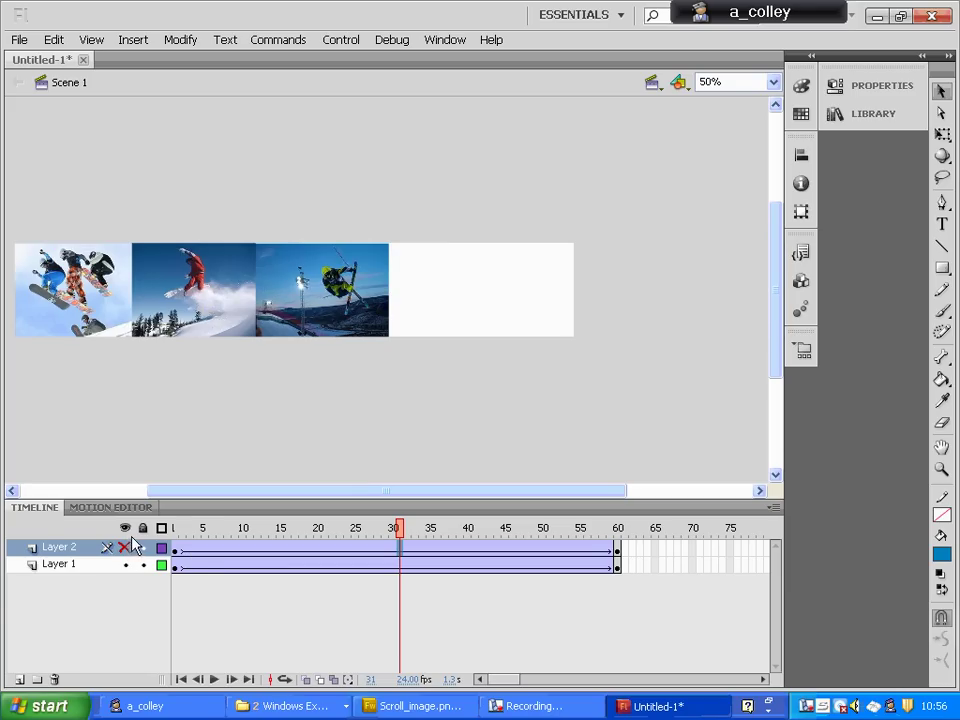
click(175, 564)
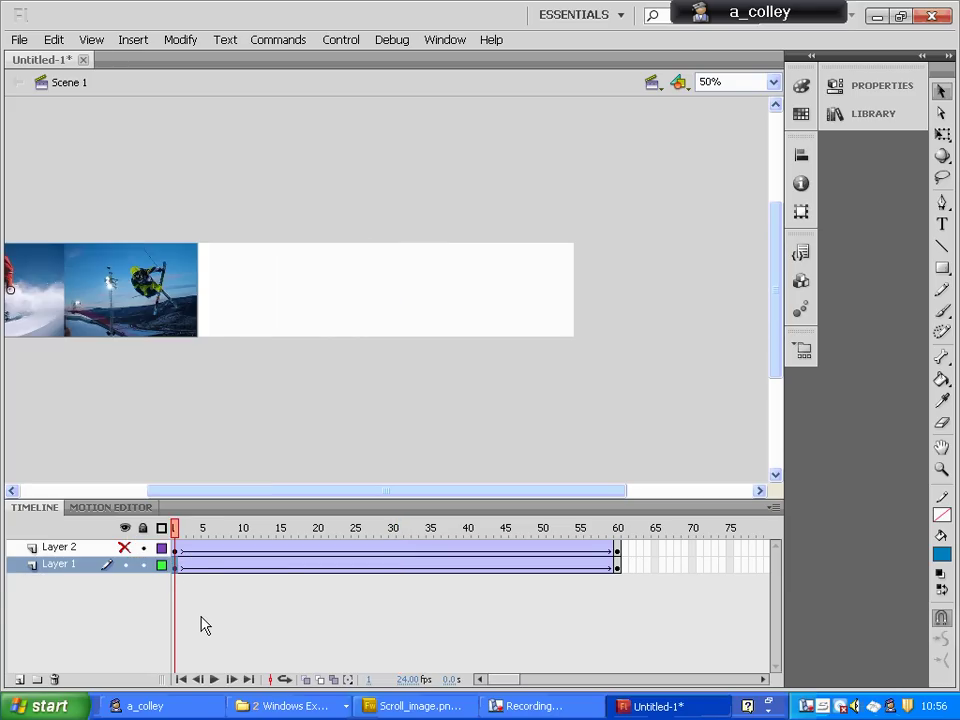
key(Return)
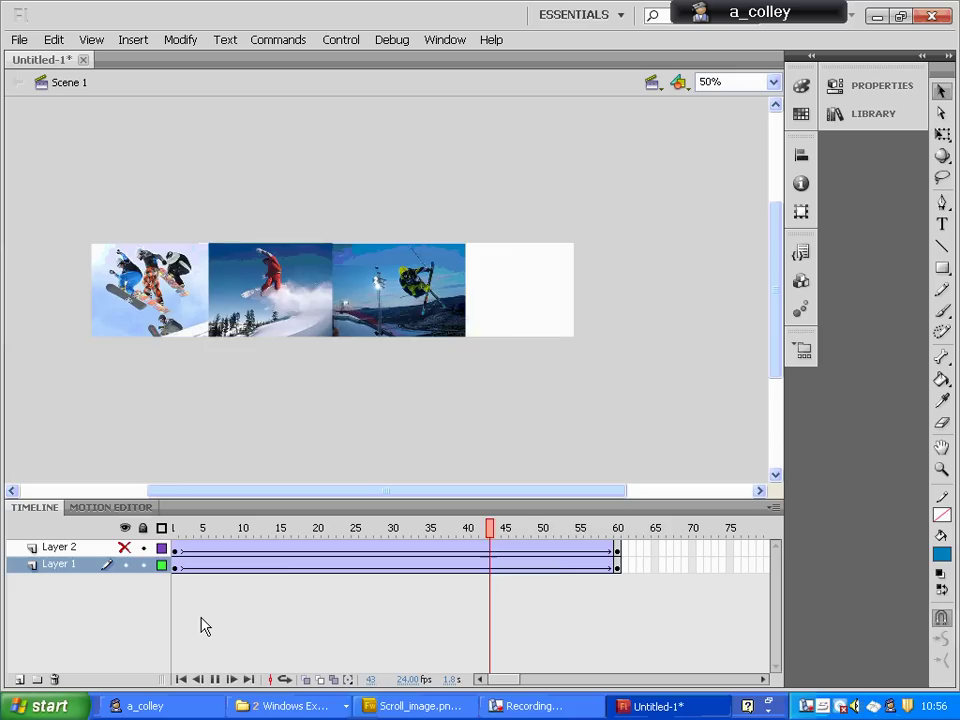
click(175, 551)
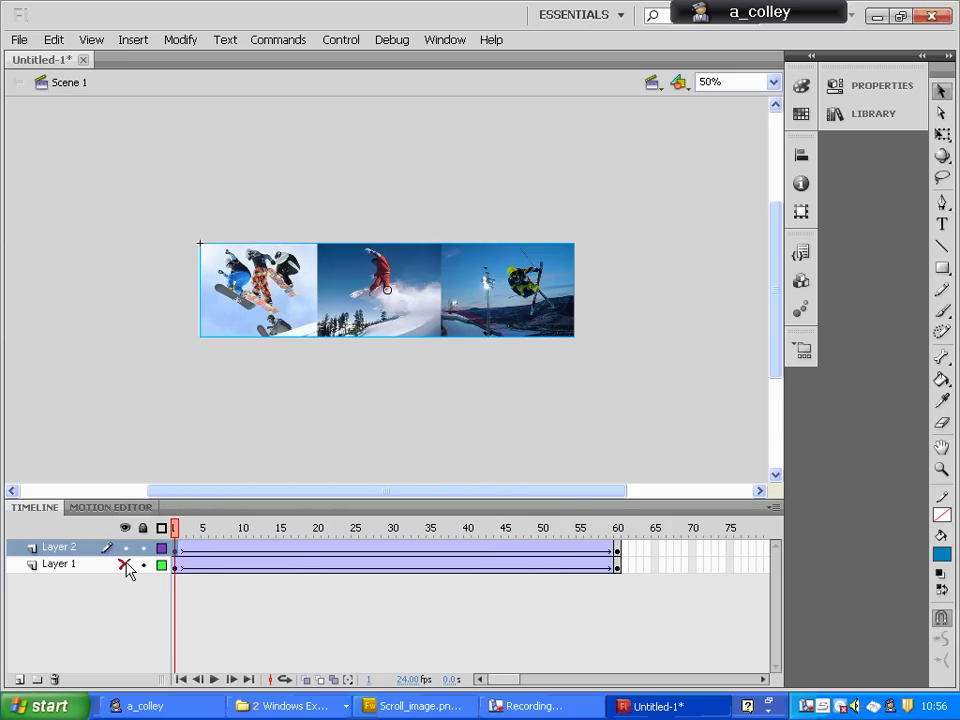
key(Return)
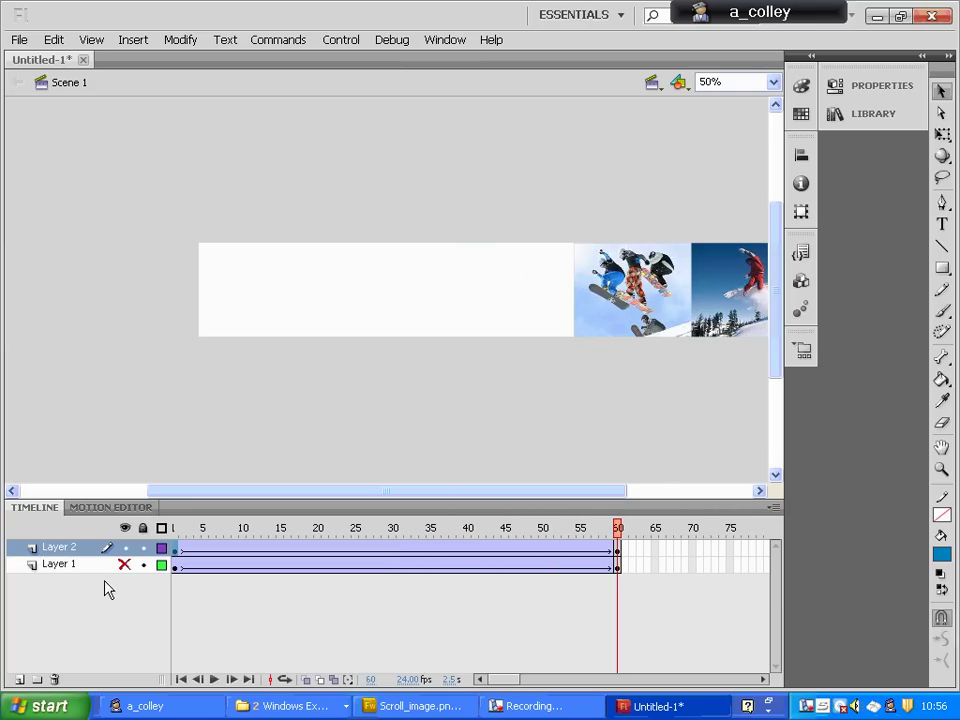
click(125, 565)
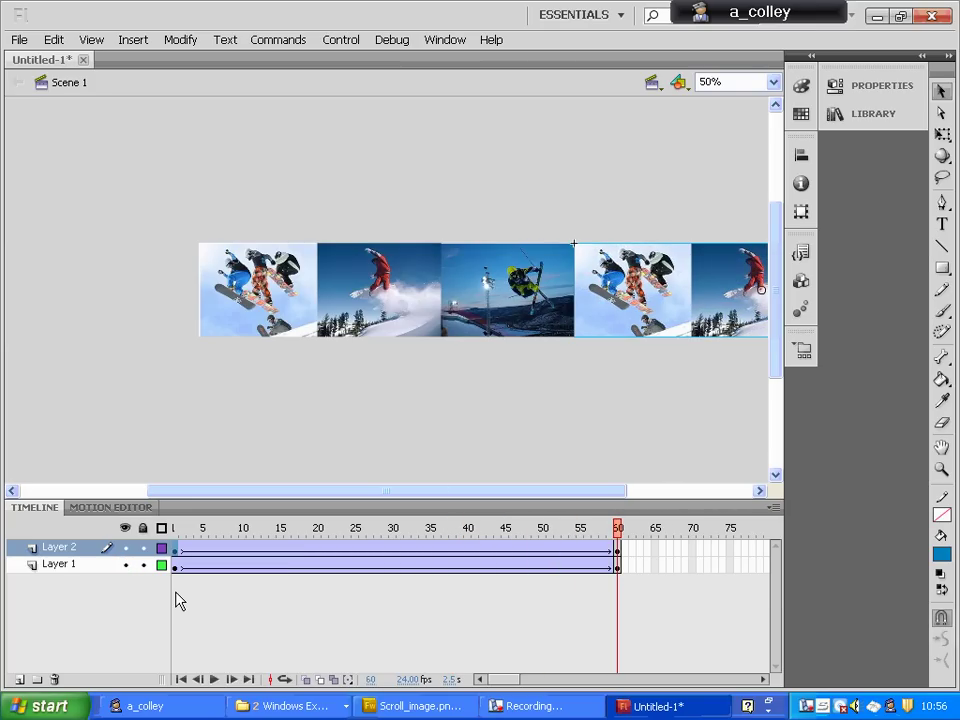
key(ctrl+Return)
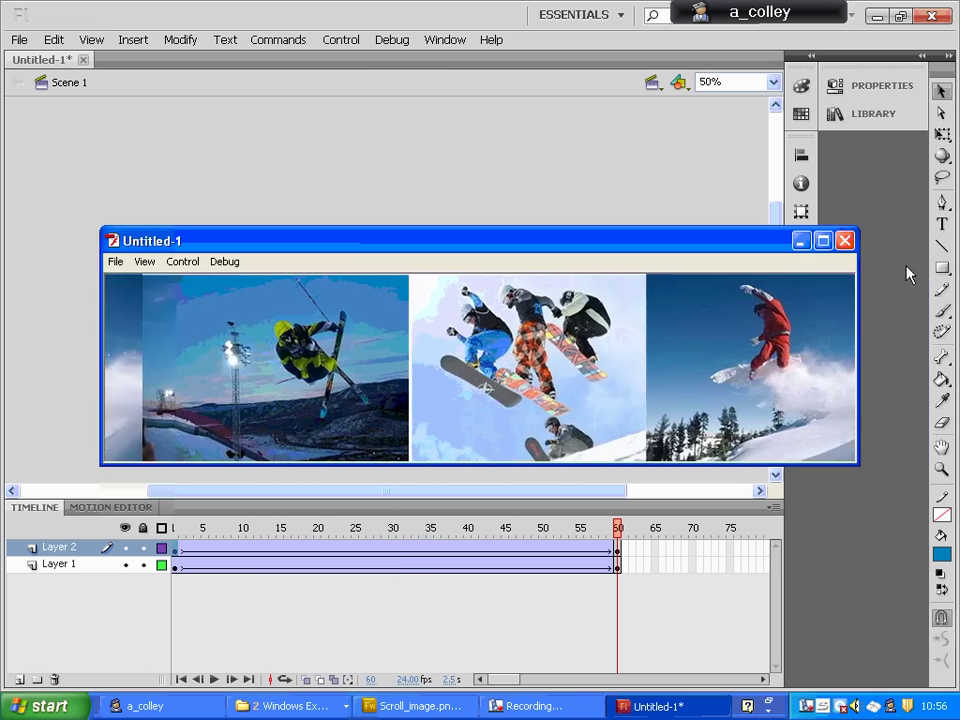
drag(735, 248, 630, 220)
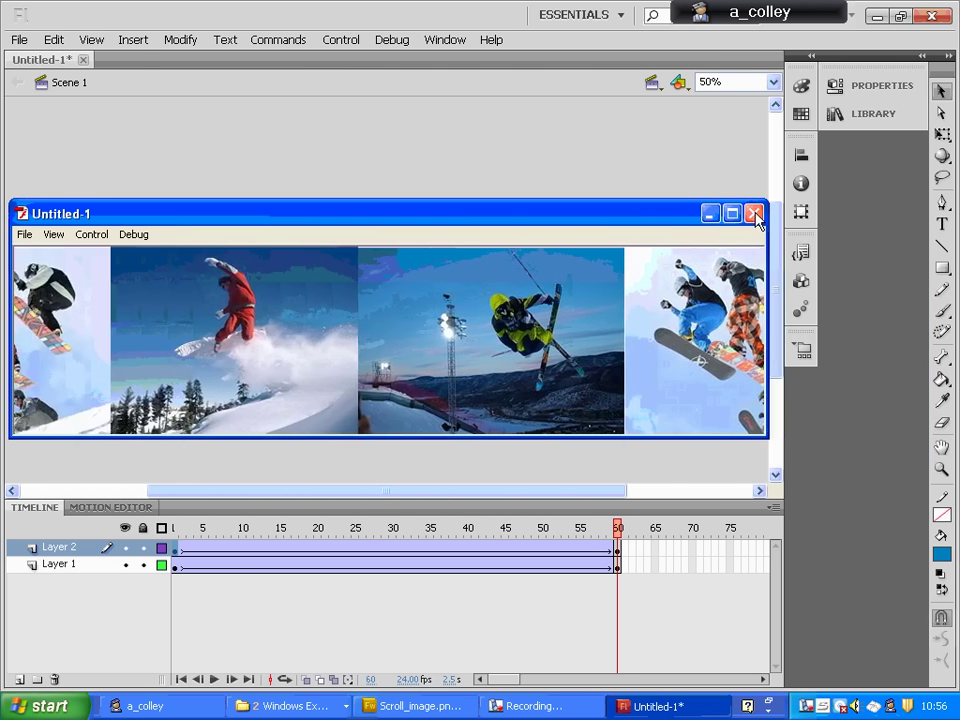
click(754, 214)
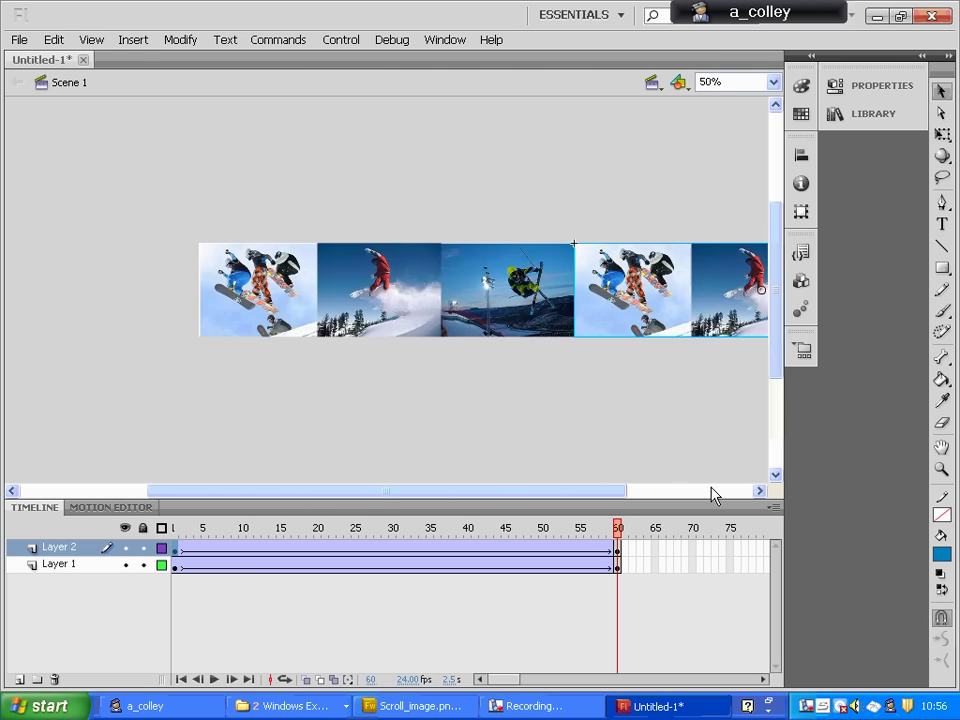
- Insert keyframes at frame 59 on both Layer 2 and Layer 1
click(611, 552)
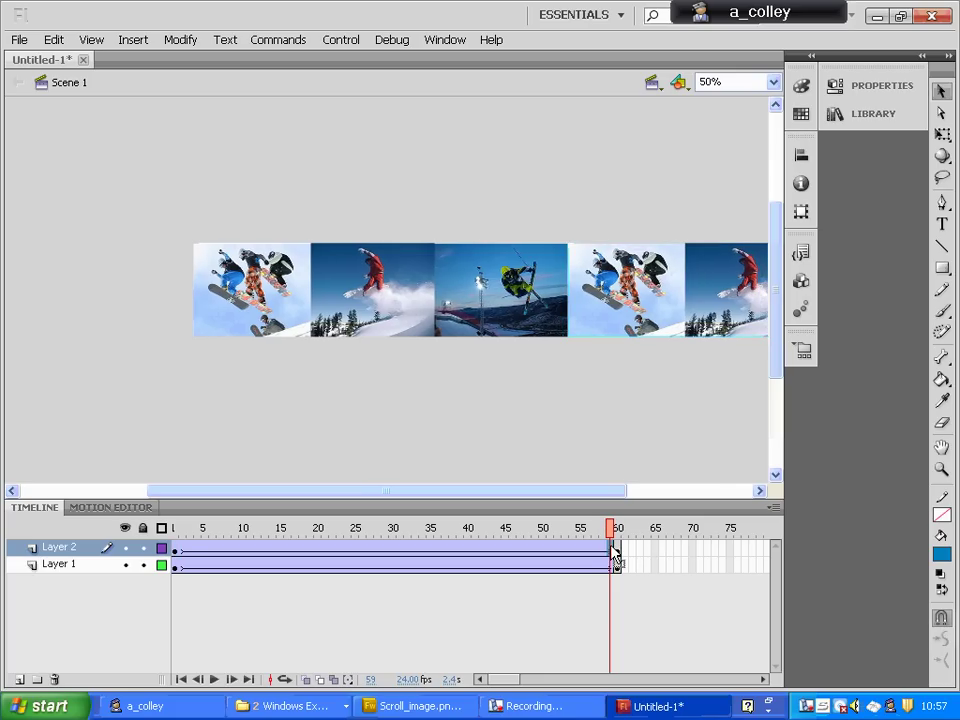
right_click(614, 552)
click(690, 245)
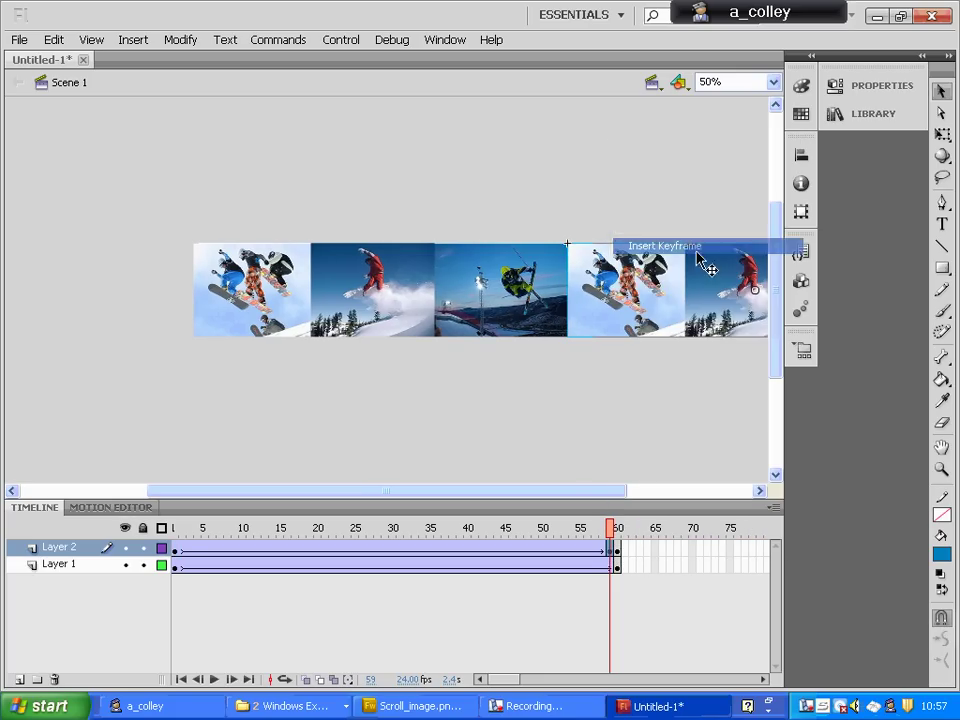
right_click(615, 565)
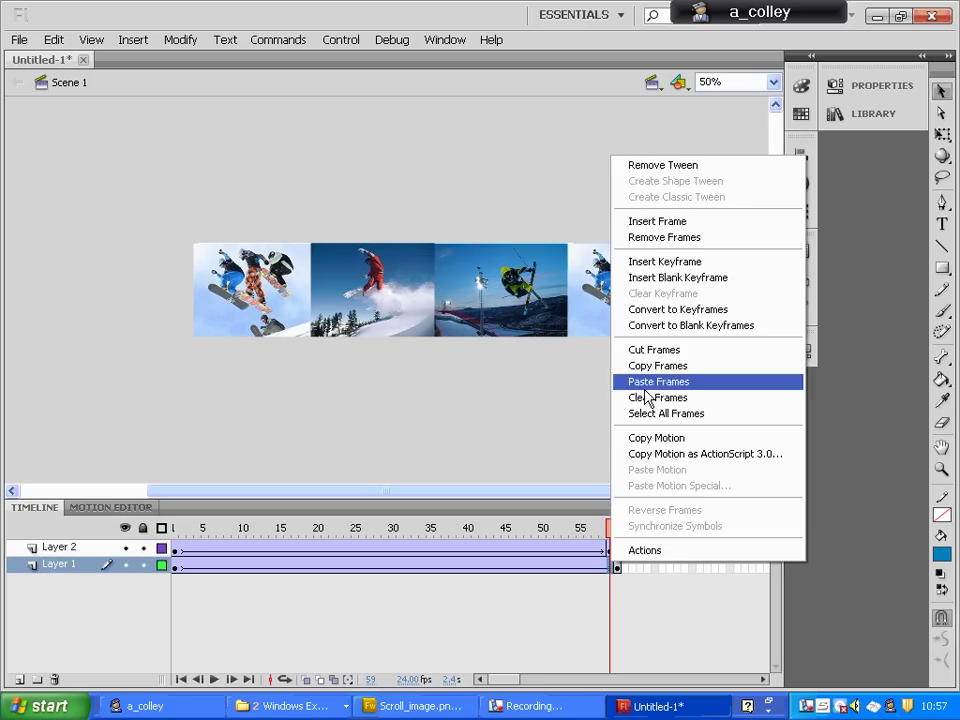
click(668, 258)
- Remove frame 60 from both layers and return the playhead to frame 1
click(618, 552)
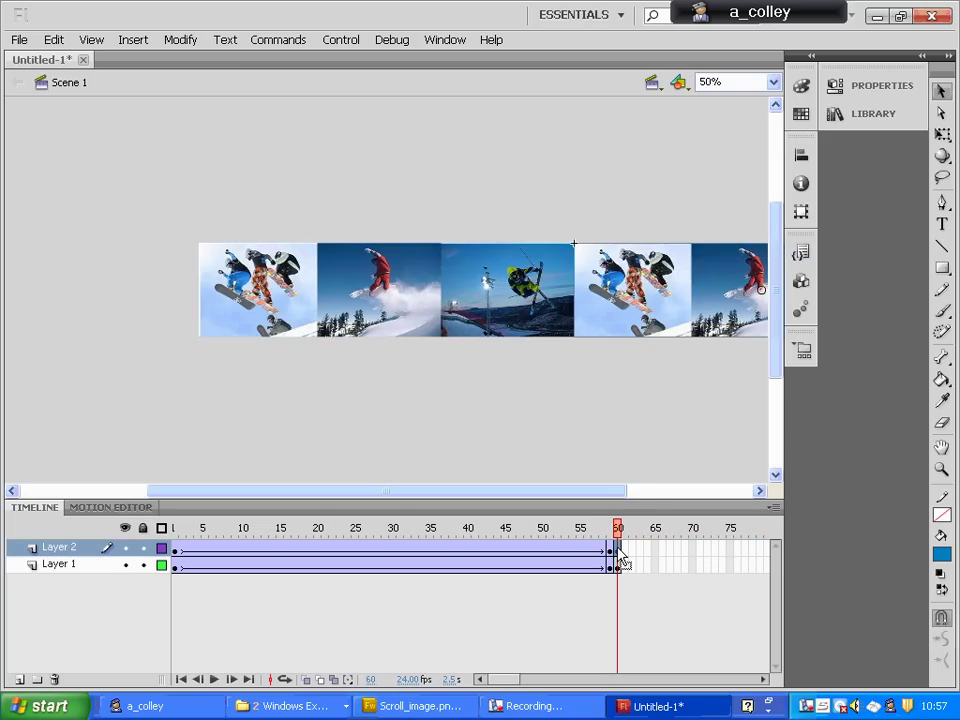
right_click(619, 549)
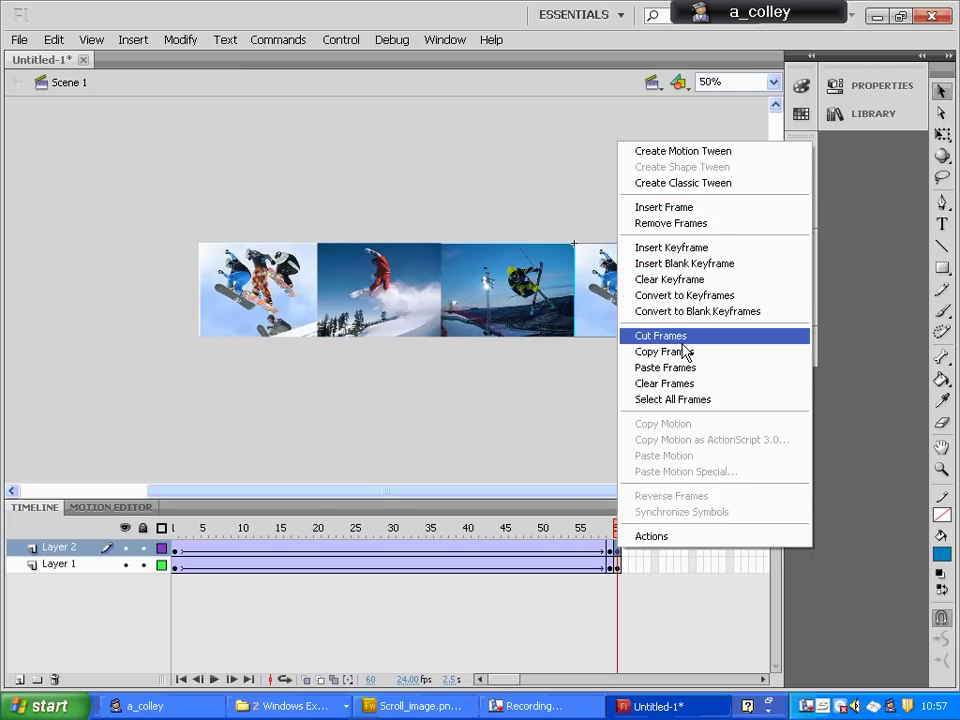
click(671, 223)
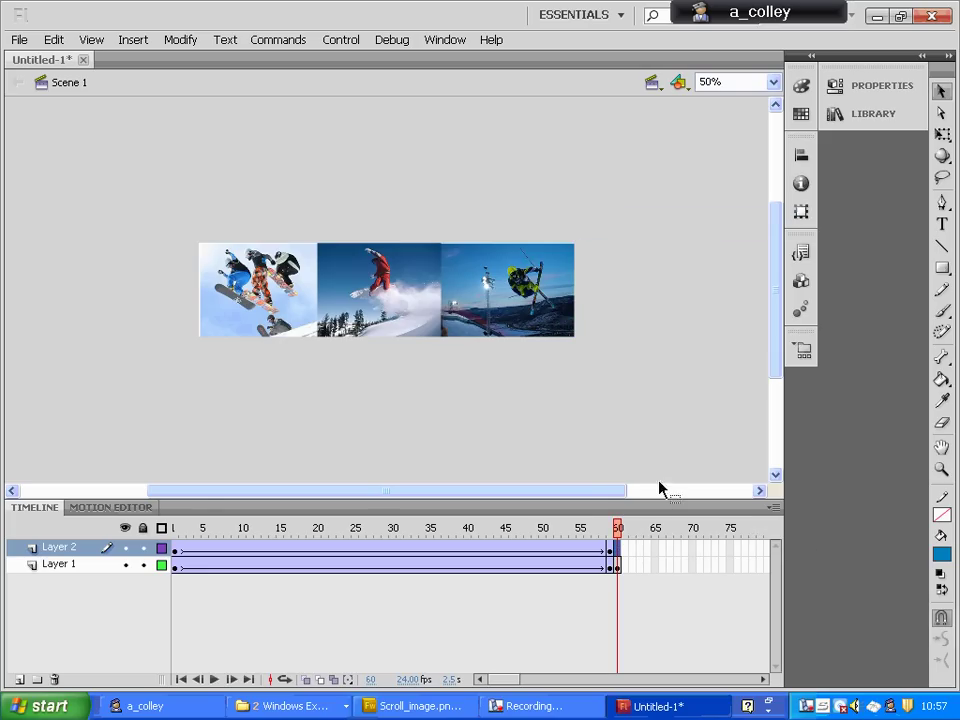
right_click(619, 567)
click(667, 243)
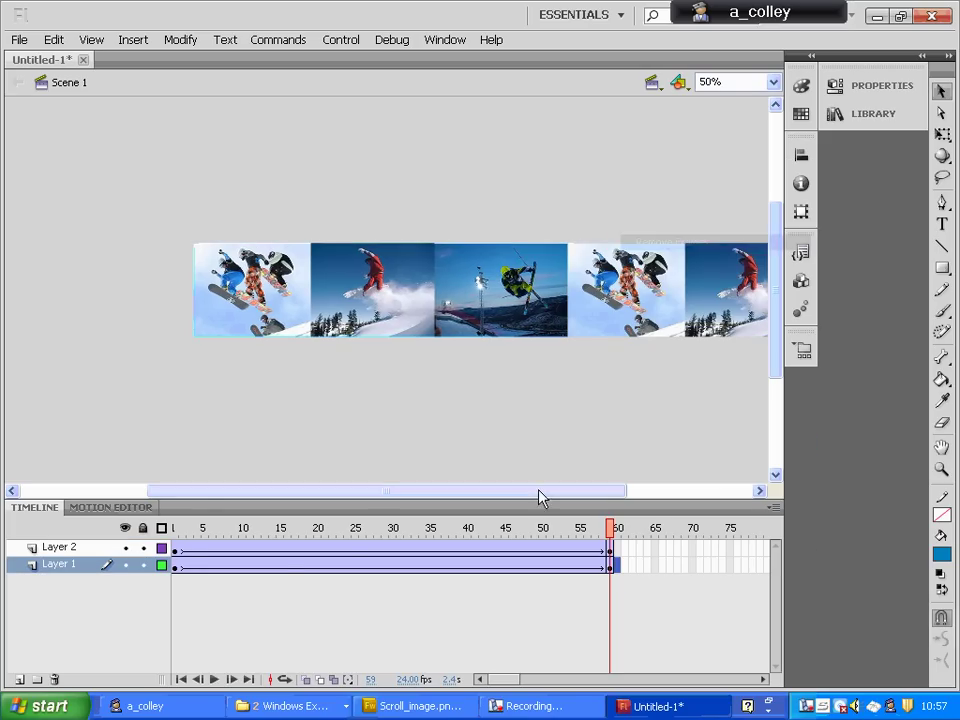
click(175, 549)
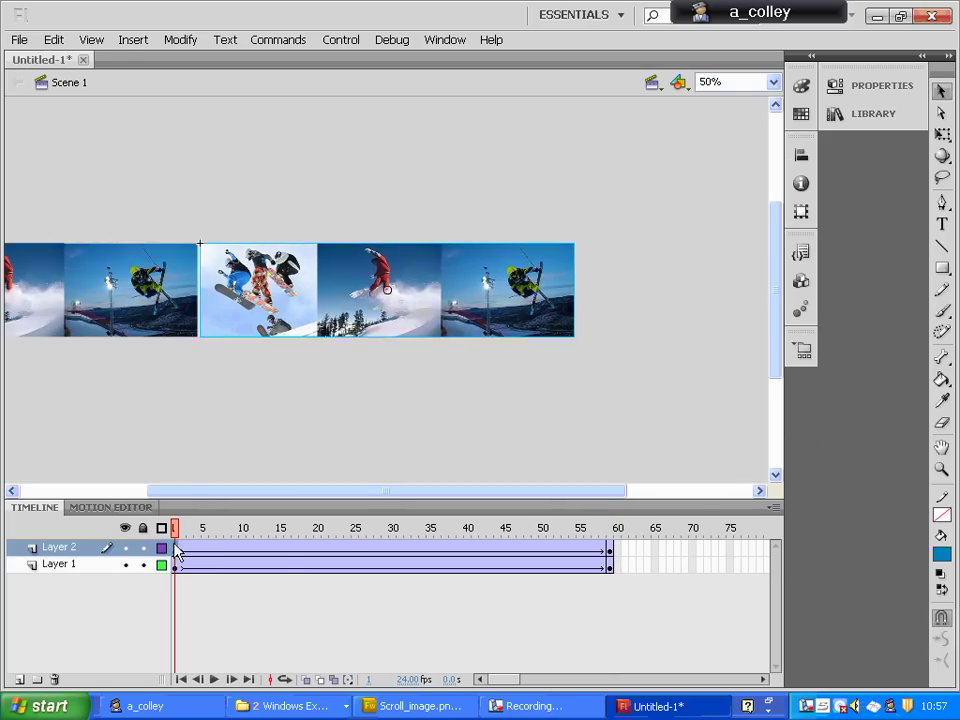
- Test the 59-frame banner movie and watch the photo strip scroll continuously
key(ctrl+Return)
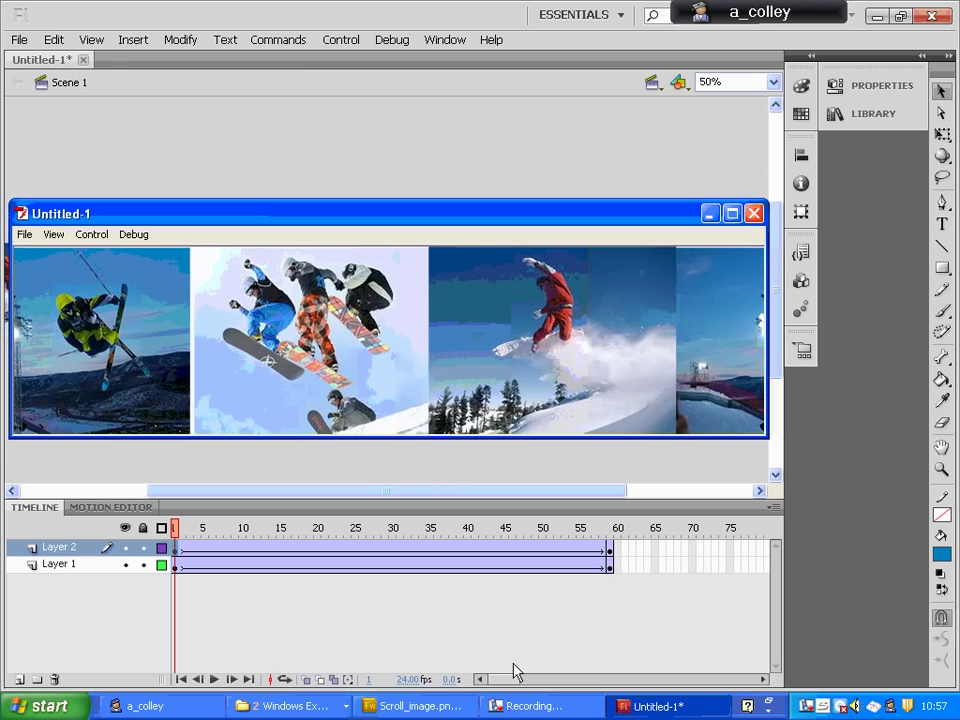
click(525, 706)
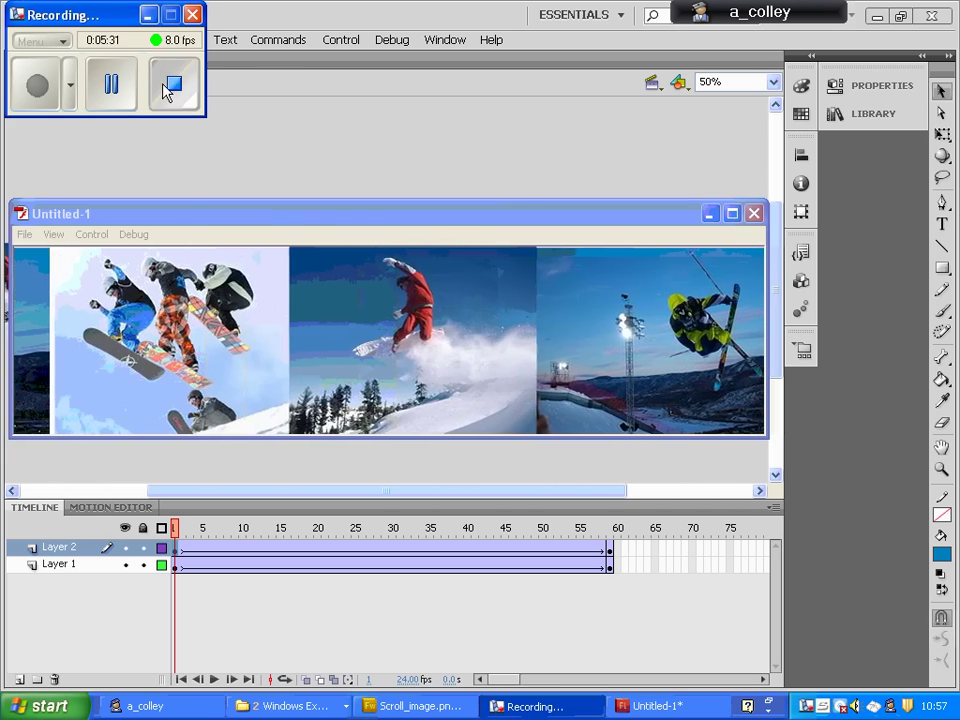